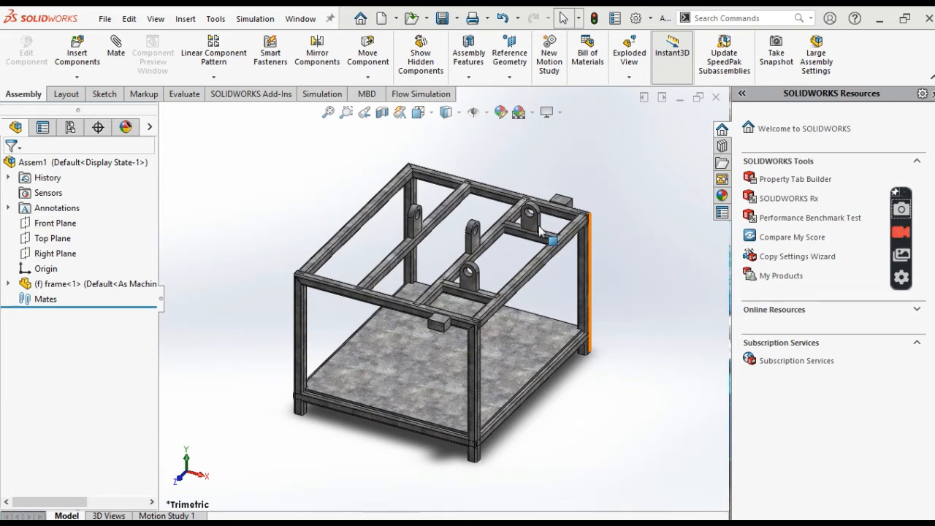
# - Insert the clamp, pulley and slider piston parts into the assembly and place them in free space beside the frame
pyautogui.click(78, 54)
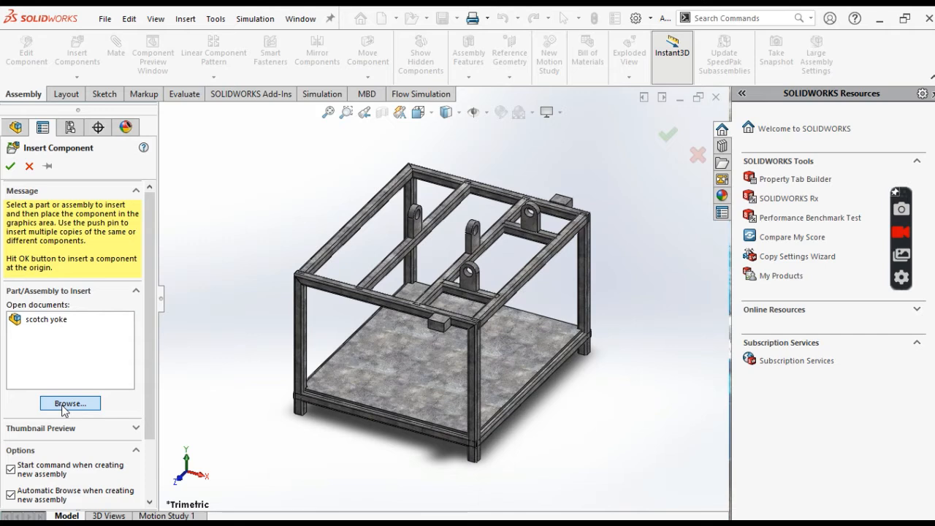
pyautogui.click(65, 407)
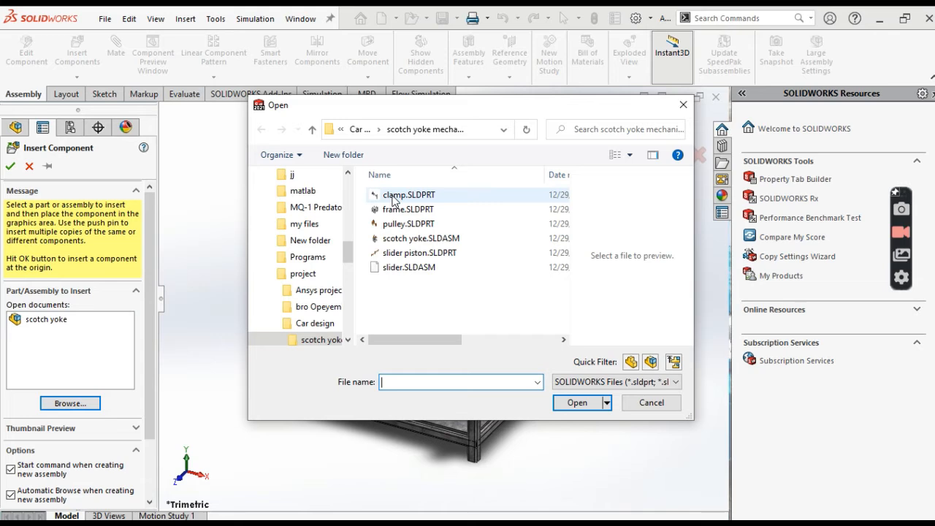
pyautogui.click(408, 195)
pyautogui.keyDown('ctrl'); pyautogui.click(408, 223); pyautogui.keyUp('ctrl')
pyautogui.keyDown('ctrl'); pyautogui.click(419, 253); pyautogui.keyUp('ctrl')
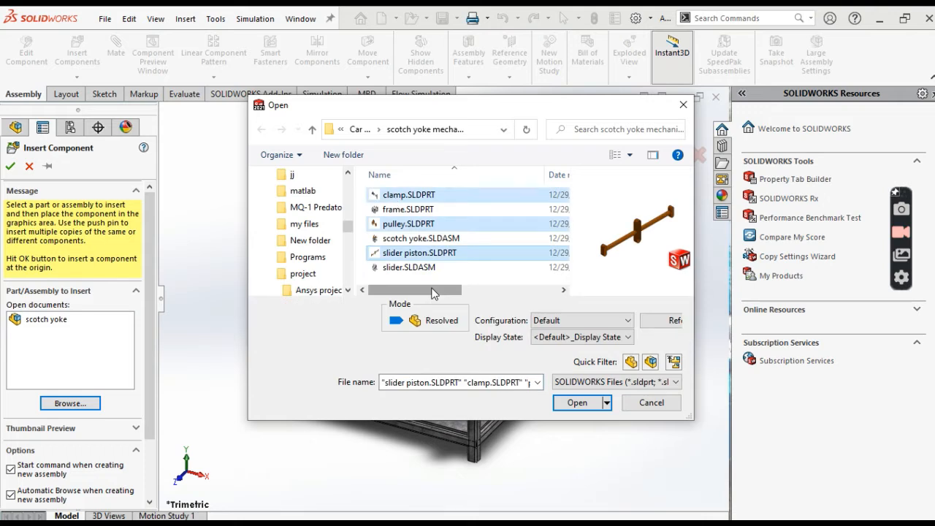
pyautogui.press('Return')
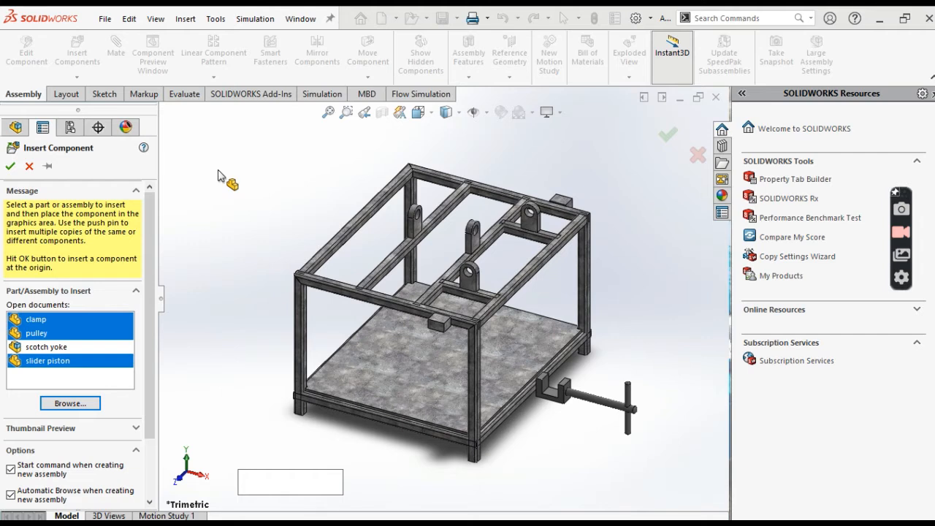
pyautogui.click(217, 176)
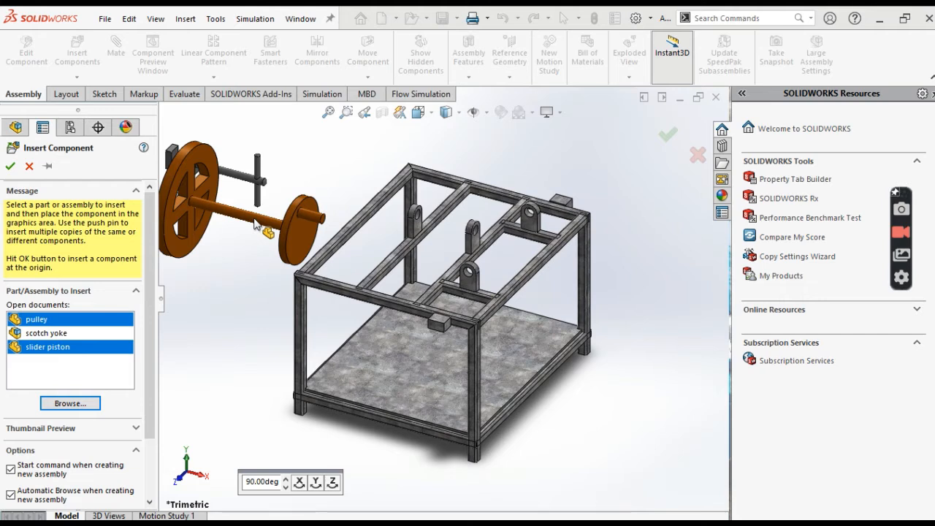
pyautogui.click(254, 224)
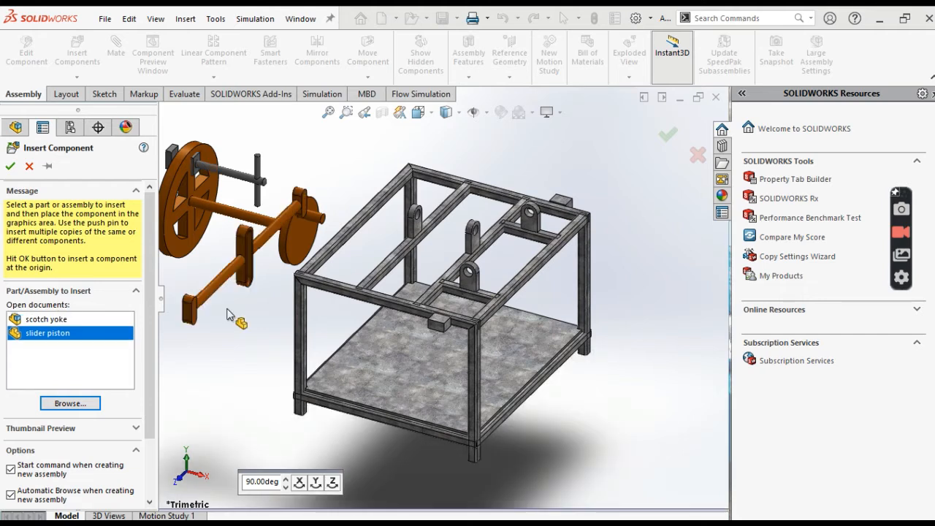
pyautogui.click(226, 314)
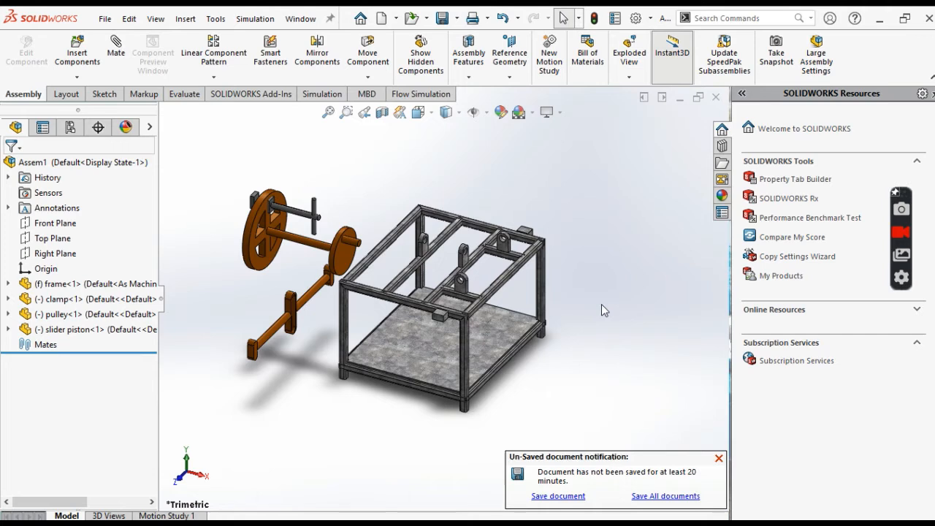
# - Move the clamp clear of the pulley into the free space above it
pyautogui.rightClick(601, 304)
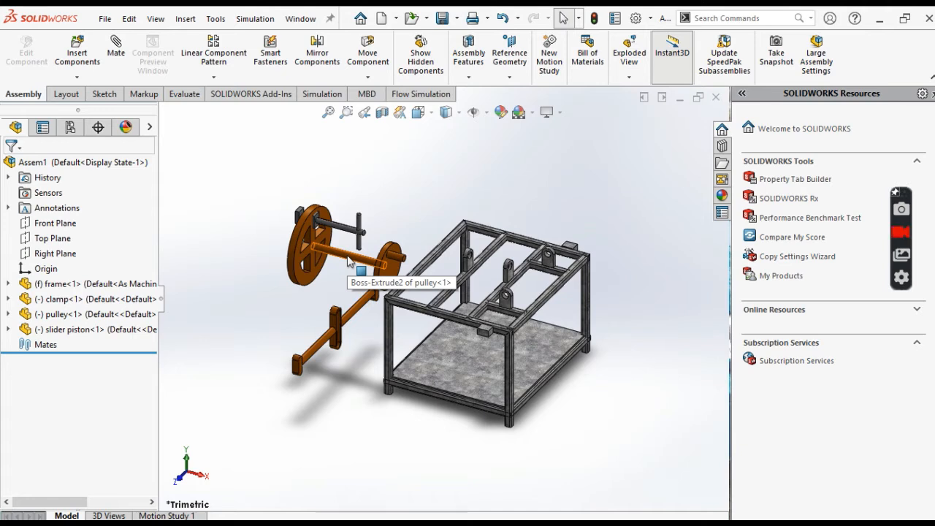
pyautogui.scroll(-2, 347, 260)
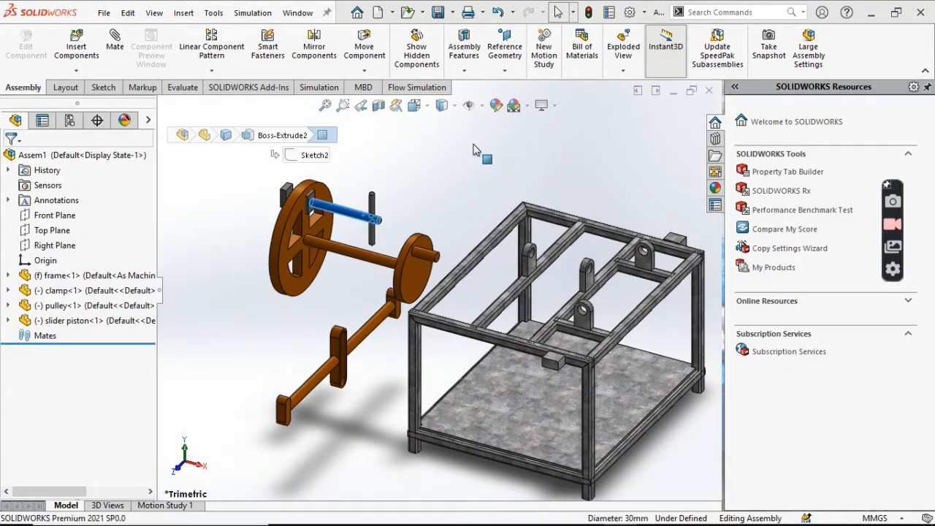
pyautogui.moveTo(363, 215); pyautogui.dragTo(473, 144)
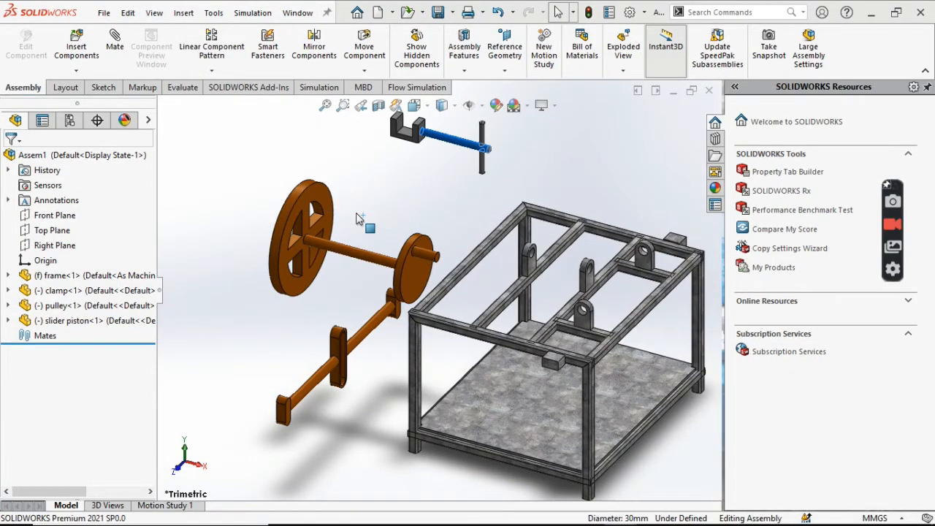
pyautogui.click(378, 213)
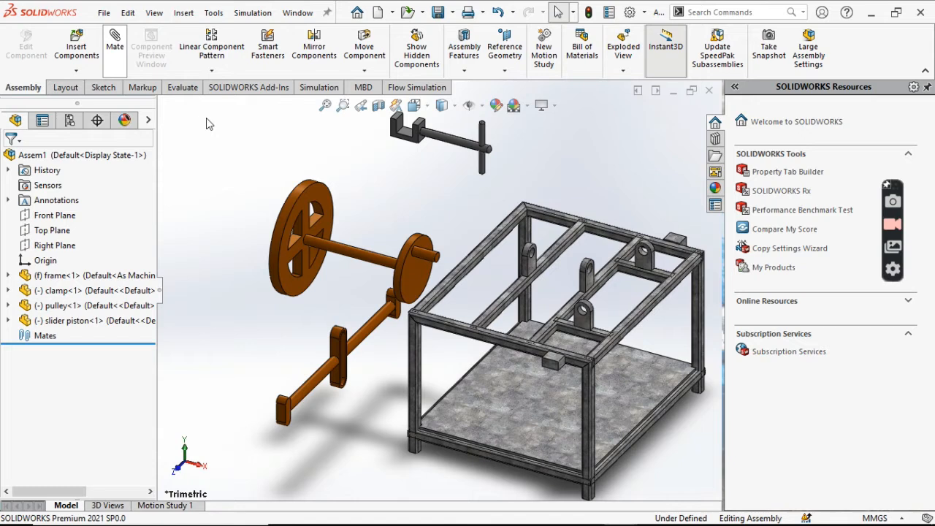
# - Mate the pulley shaft concentric with the frame's bearing bracket hole and seat the small disc's face against the adjacent support bracket
pyautogui.click(324, 248)
pyautogui.scroll(-4, 522, 264)
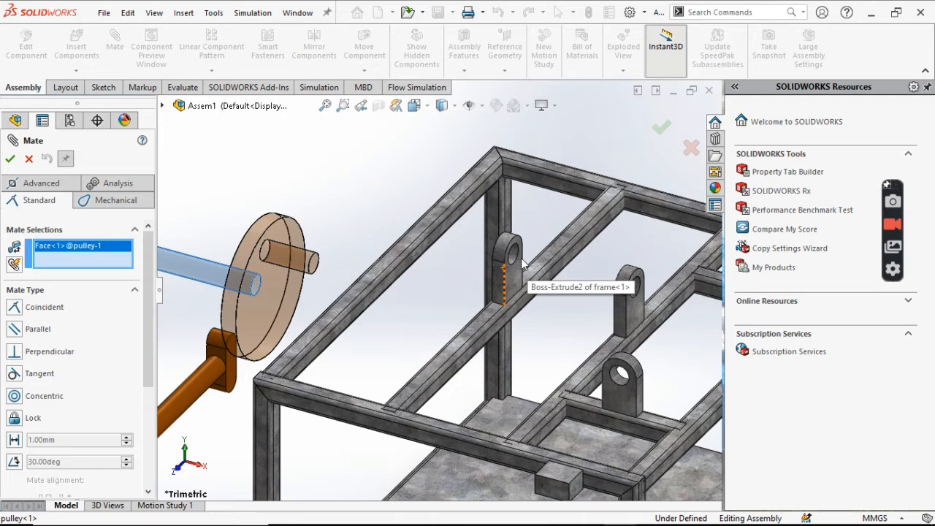
pyautogui.click(514, 261)
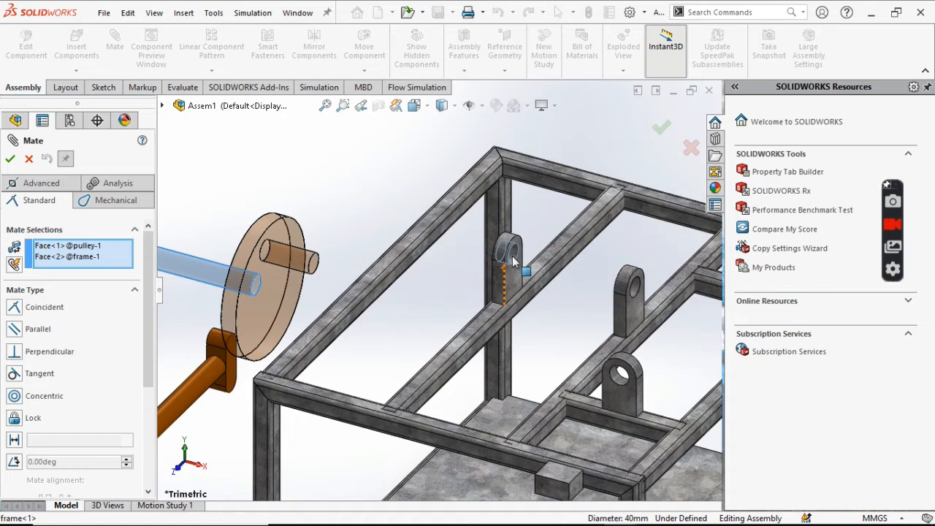
pyautogui.click(679, 226)
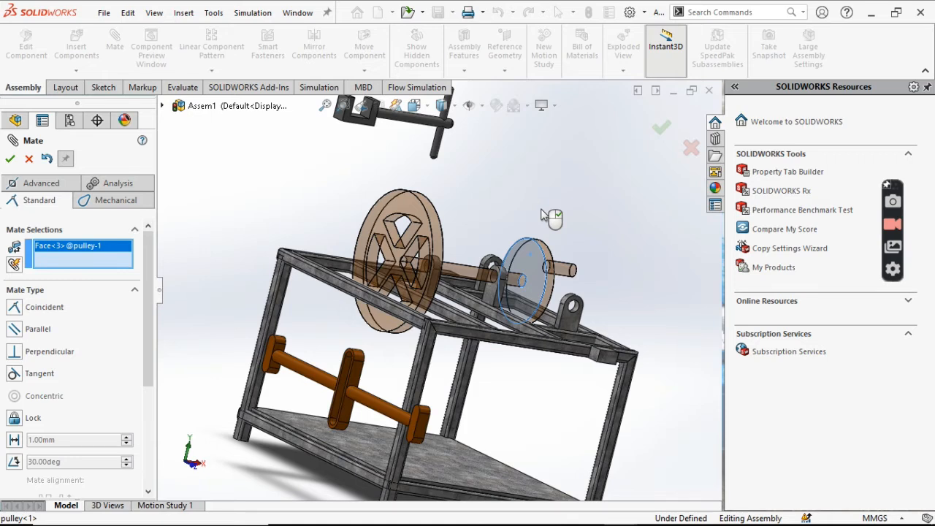
pyautogui.click(544, 292)
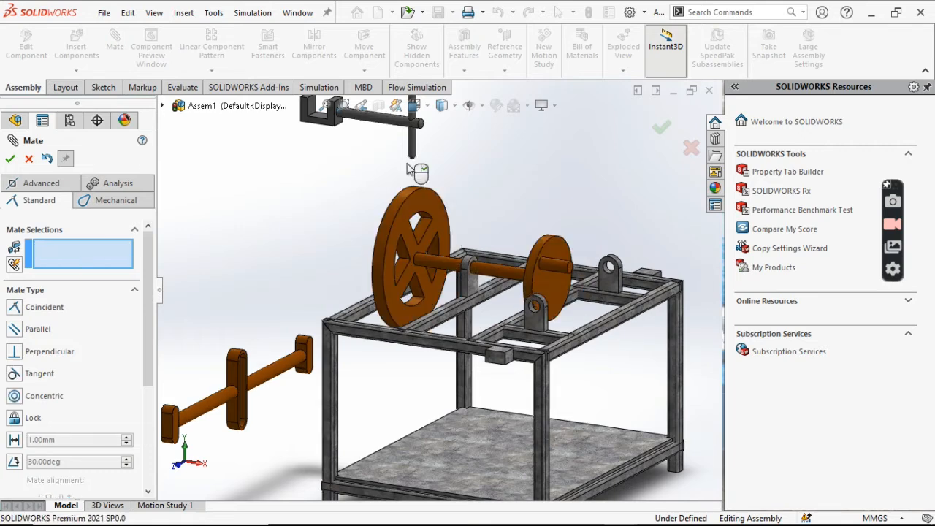
pyautogui.press('Escape')
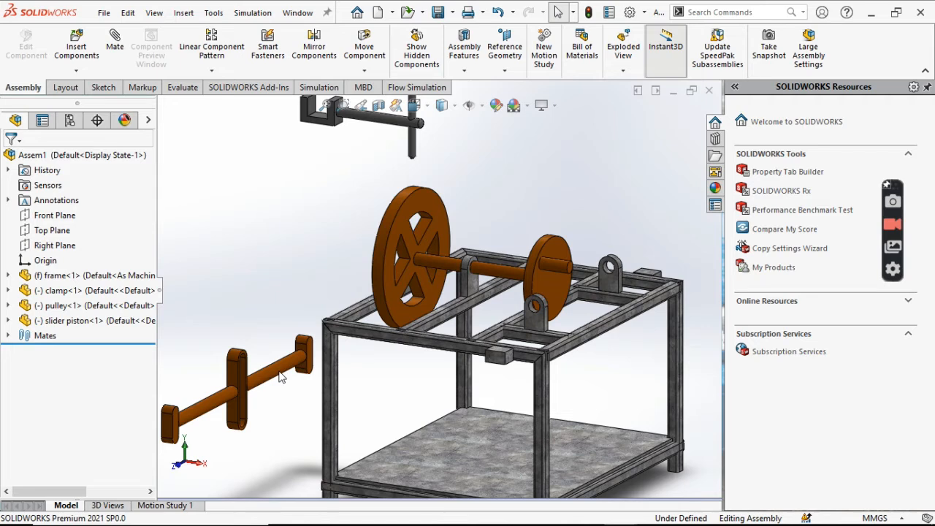
# - Bring the slider piston up beside the frame and mate its rod concentric with the hole in the frame's guide bracket
pyautogui.moveTo(281, 376); pyautogui.dragTo(328, 157)
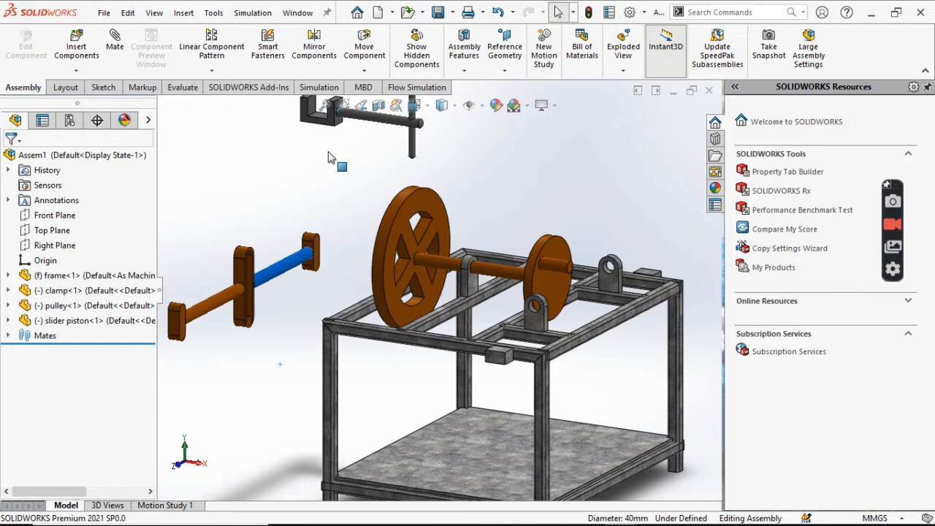
pyautogui.moveTo(328, 157); pyautogui.dragTo(325, 155)
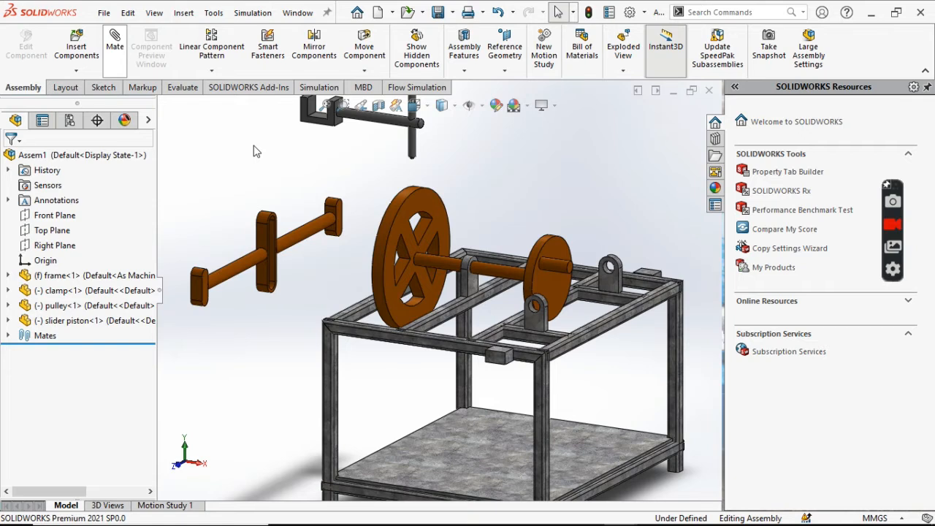
pyautogui.click(607, 267)
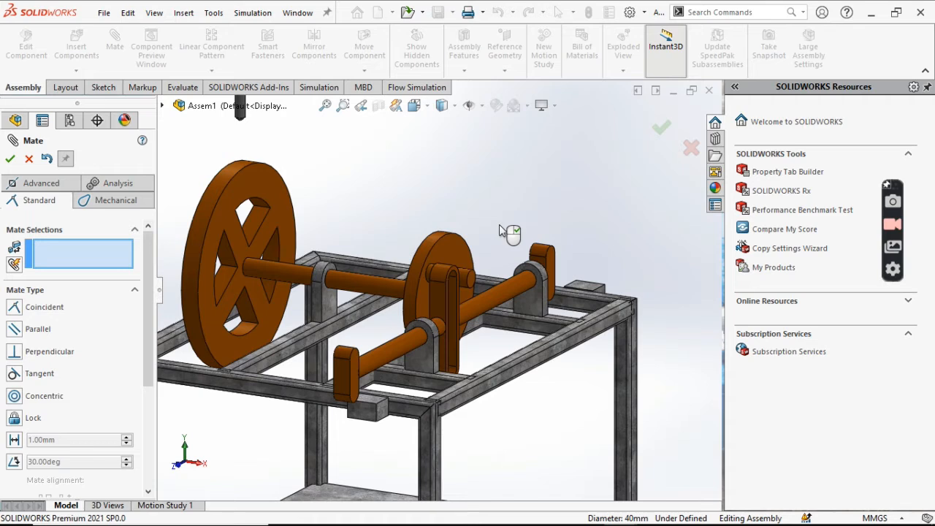
pyautogui.scroll(1, 499, 231)
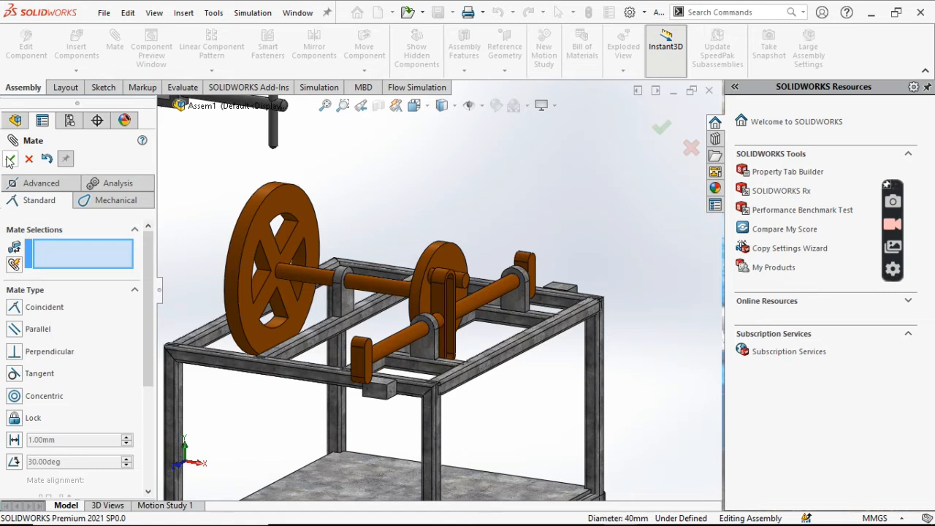
pyautogui.click(9, 160)
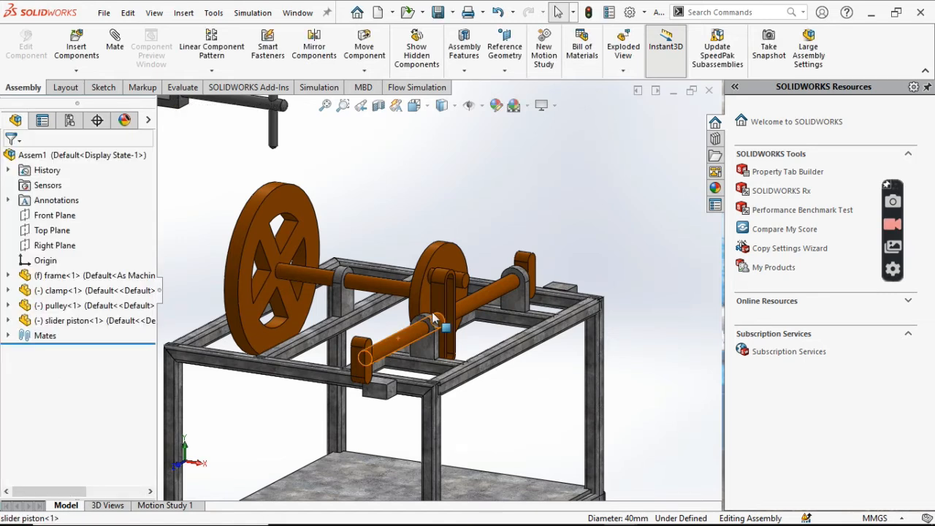
# - Slide and rotate the slider piston within its guide brackets, leaving its slotted yoke clear of the disc's pin
pyautogui.moveTo(434, 319); pyautogui.dragTo(537, 304)
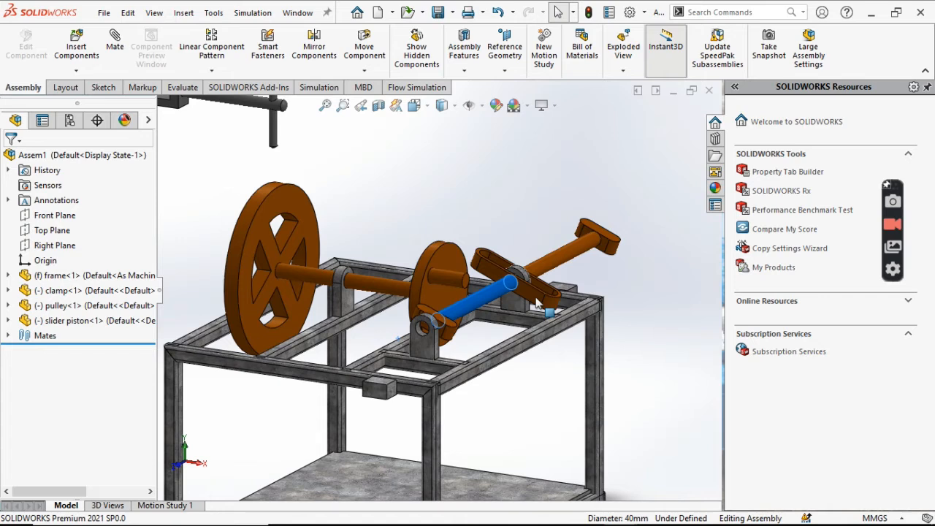
pyautogui.moveTo(538, 304); pyautogui.dragTo(459, 309)
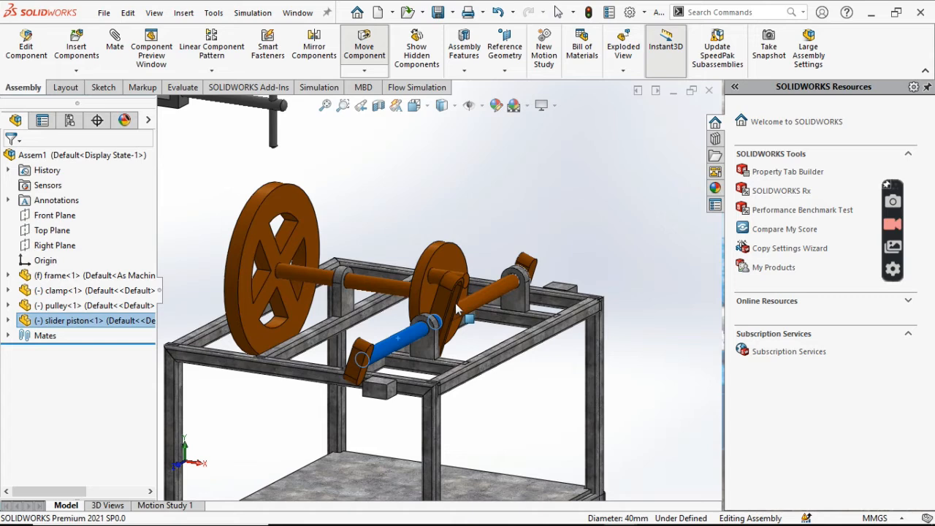
pyautogui.moveTo(458, 309); pyautogui.dragTo(491, 283)
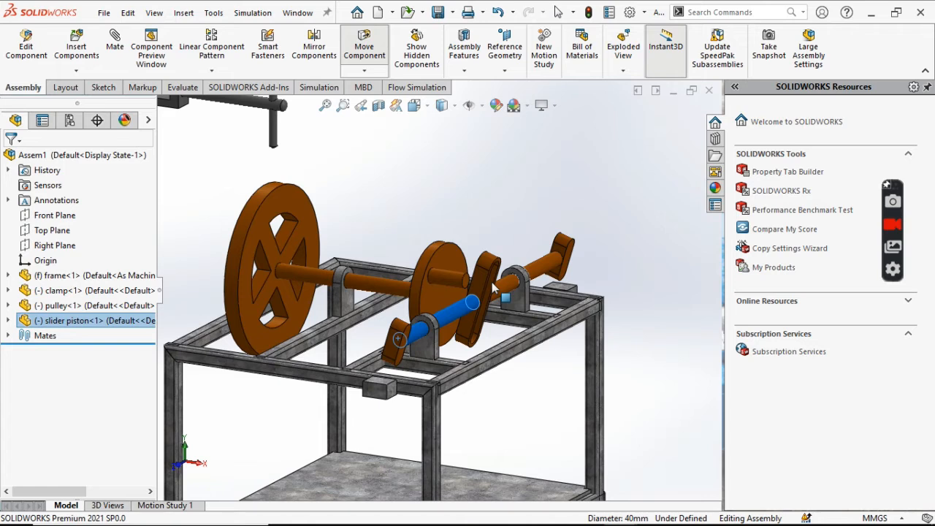
pyautogui.moveTo(494, 292); pyautogui.dragTo(494, 293)
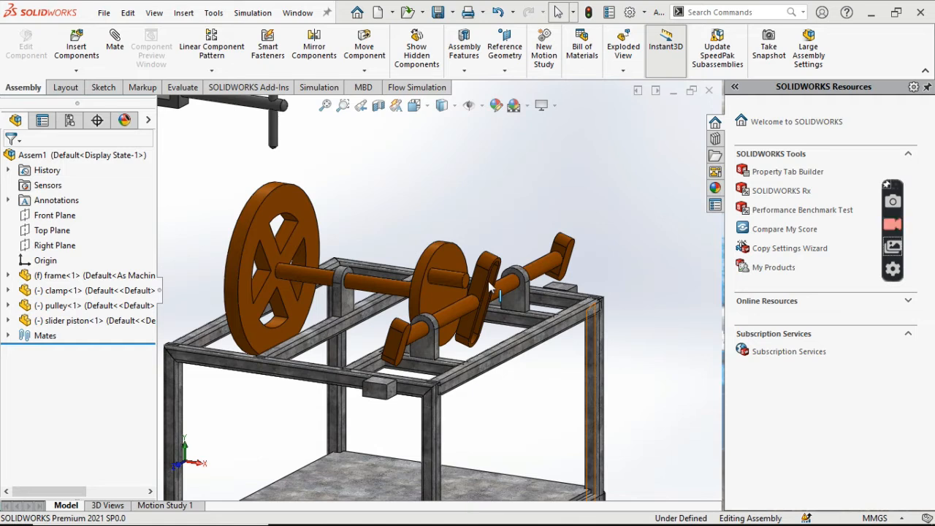
# - Add a mechanical Slot mate between the pulley disc's off-centre pin and the slot in the slider piston's yoke
pyautogui.click(117, 45)
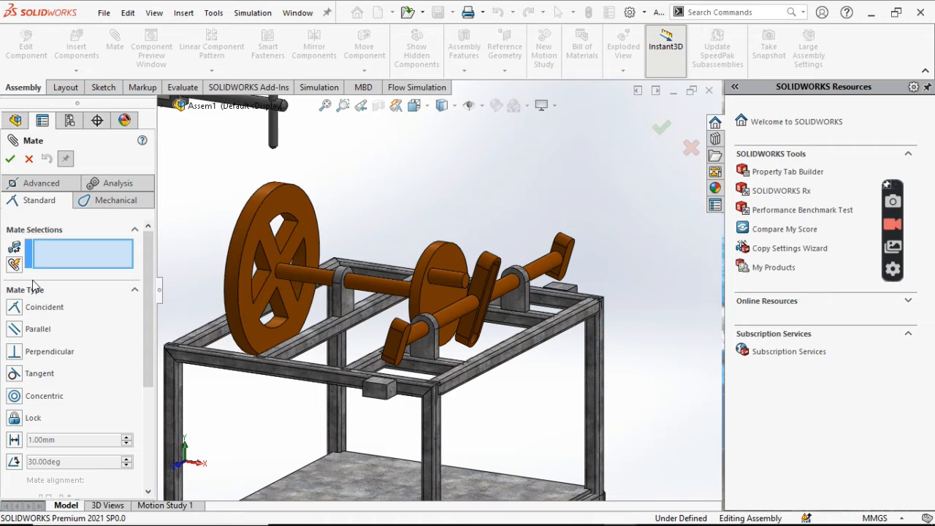
pyautogui.click(116, 200)
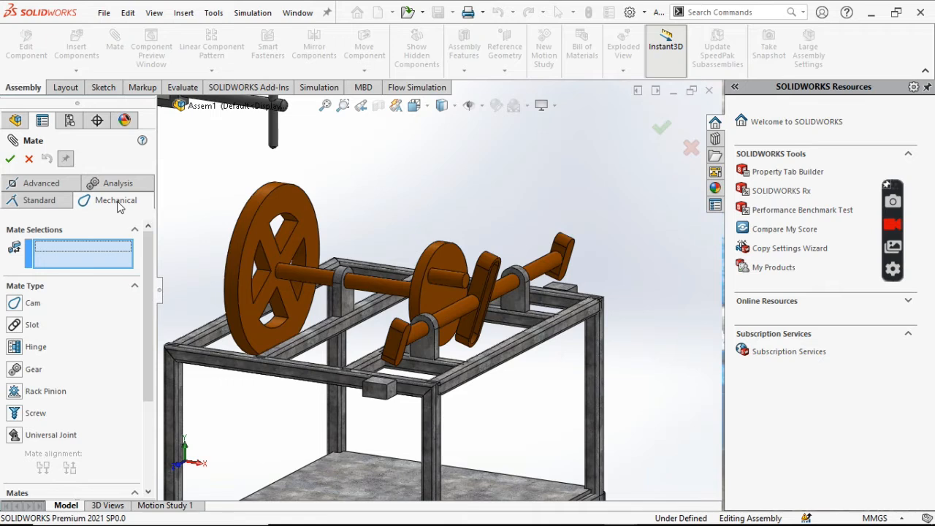
pyautogui.click(447, 278)
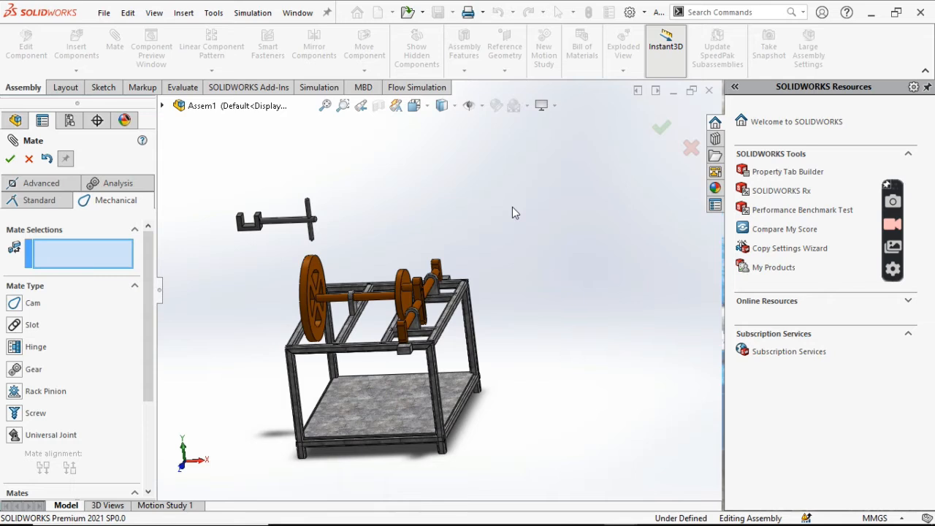
pyautogui.scroll(-3, 307, 274)
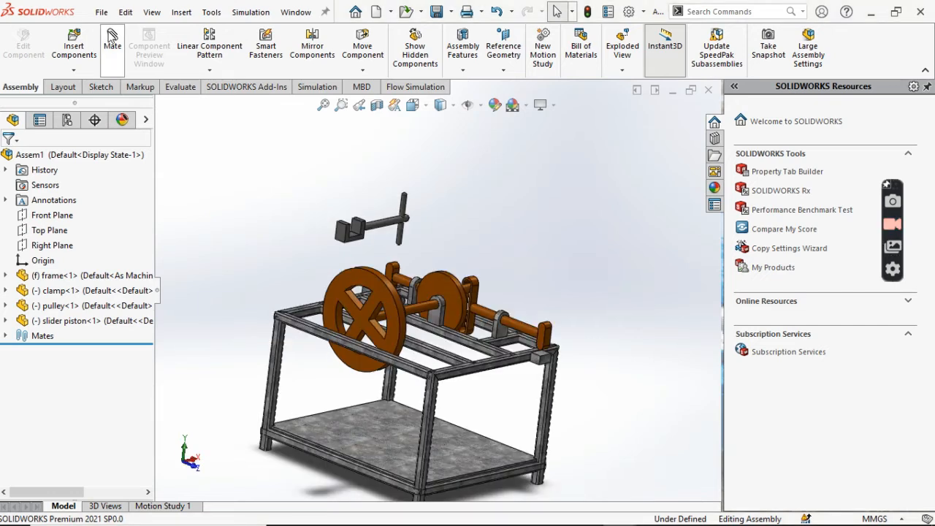
pyautogui.click(112, 36)
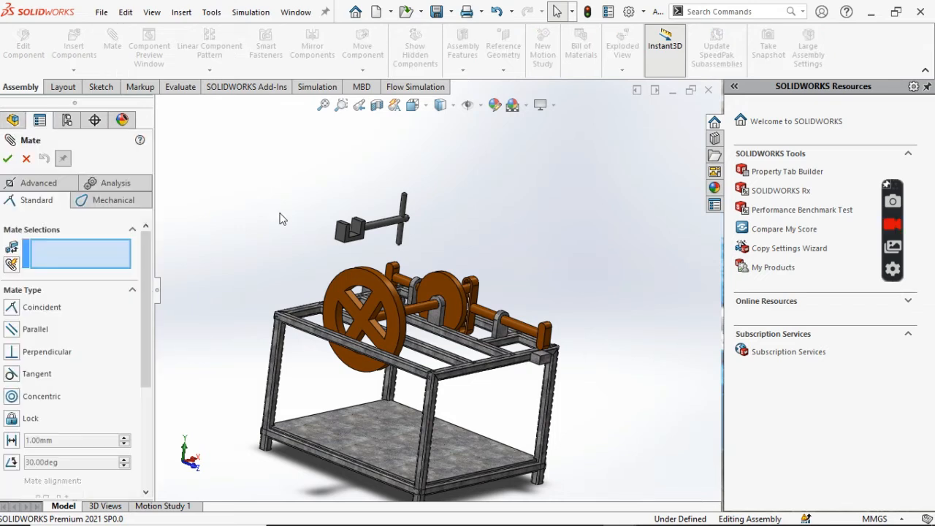
pyautogui.moveTo(282, 219); pyautogui.dragTo(448, 174, button='middle')
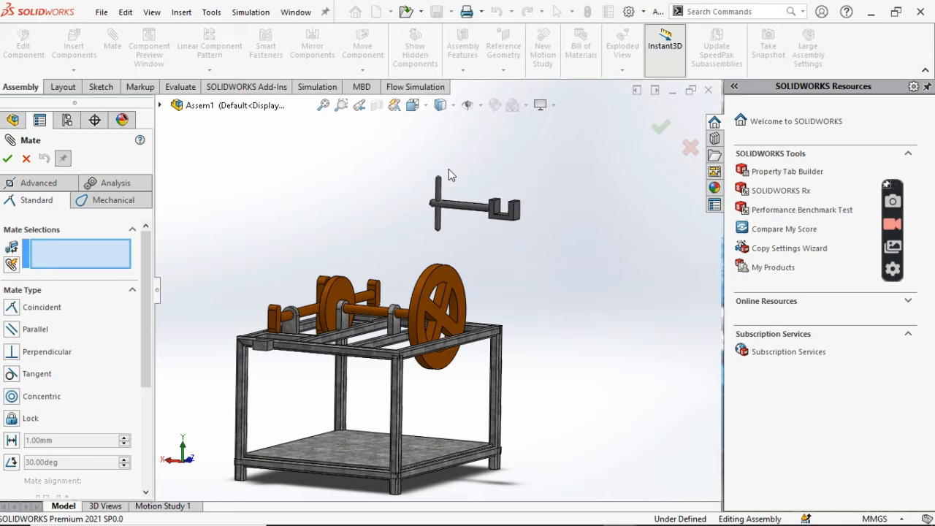
pyautogui.click(513, 212)
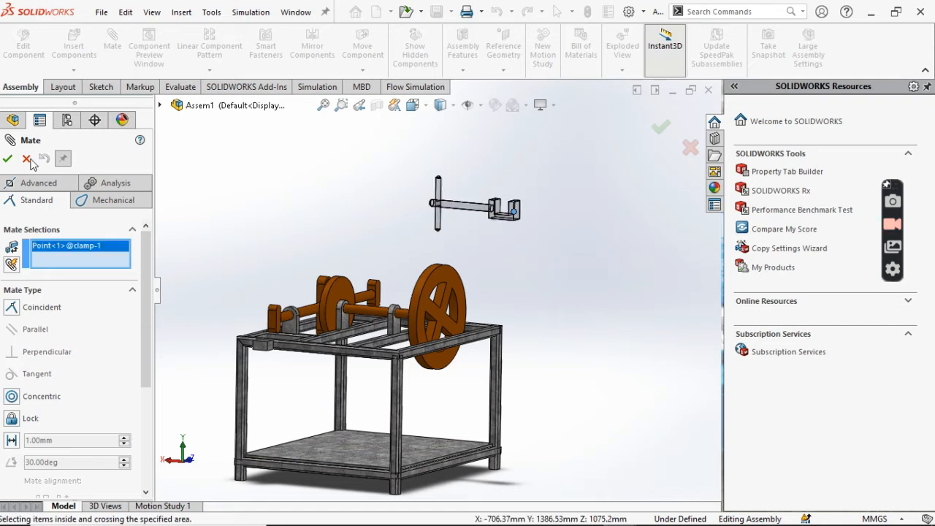
pyautogui.click(26, 159)
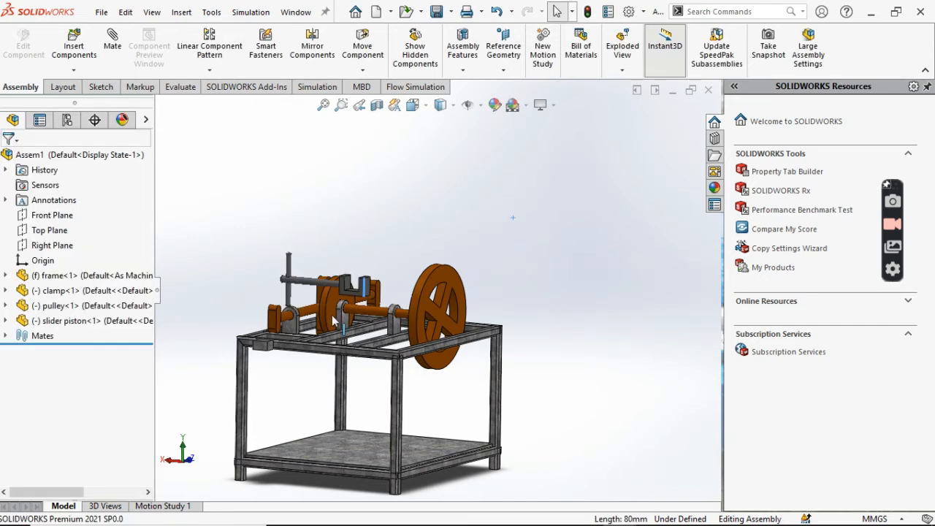
# - Move the clamp off the mechanism, rotate it so its U-shaped jaw opens upward, and place it below the frame's top rail near the projecting block
pyautogui.moveTo(334, 319); pyautogui.dragTo(270, 351)
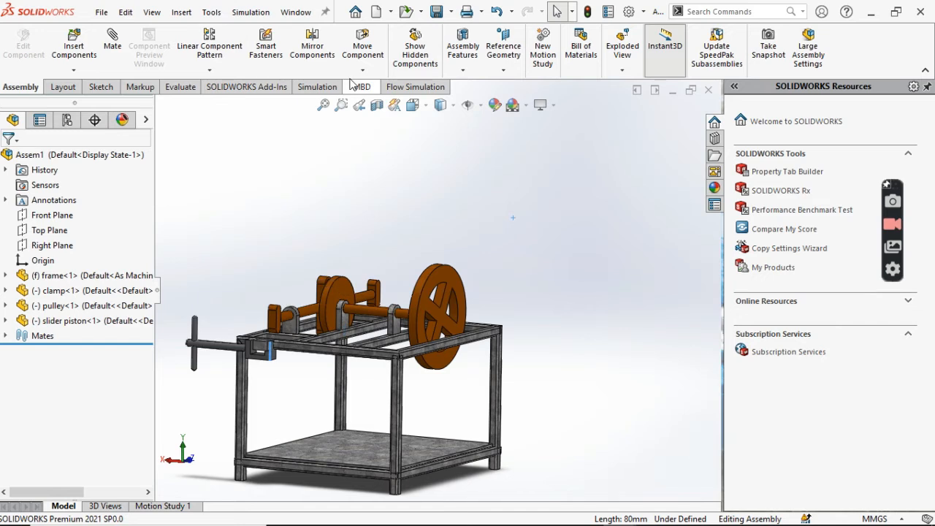
pyautogui.click(362, 70)
pyautogui.click(379, 99)
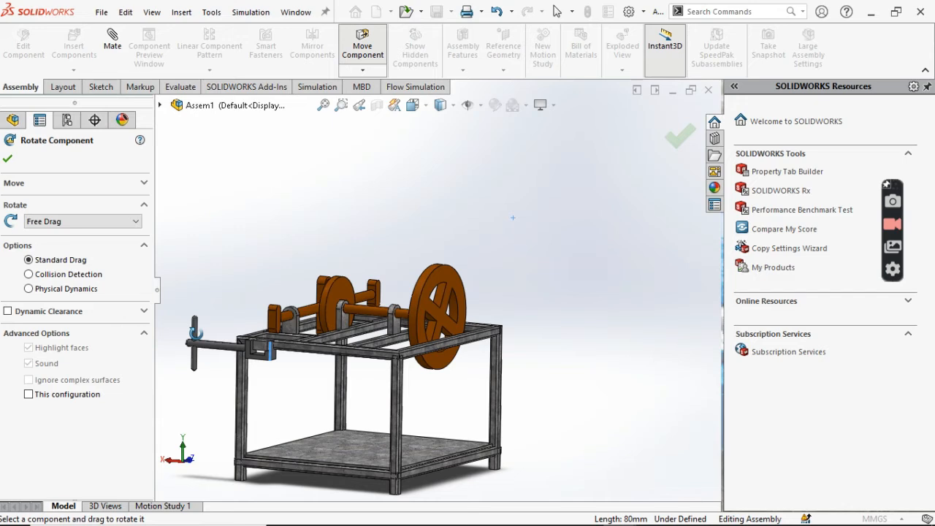
pyautogui.moveTo(195, 333); pyautogui.dragTo(416, 369)
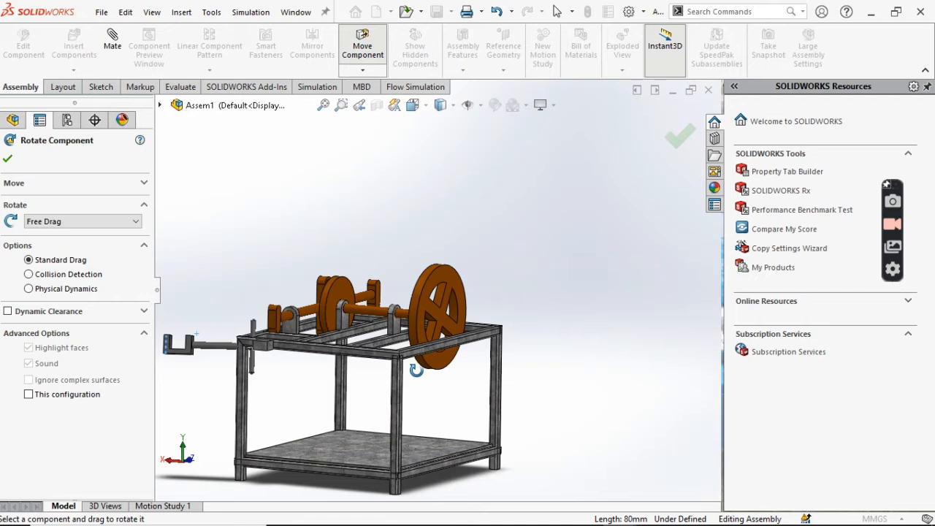
pyautogui.press('Escape')
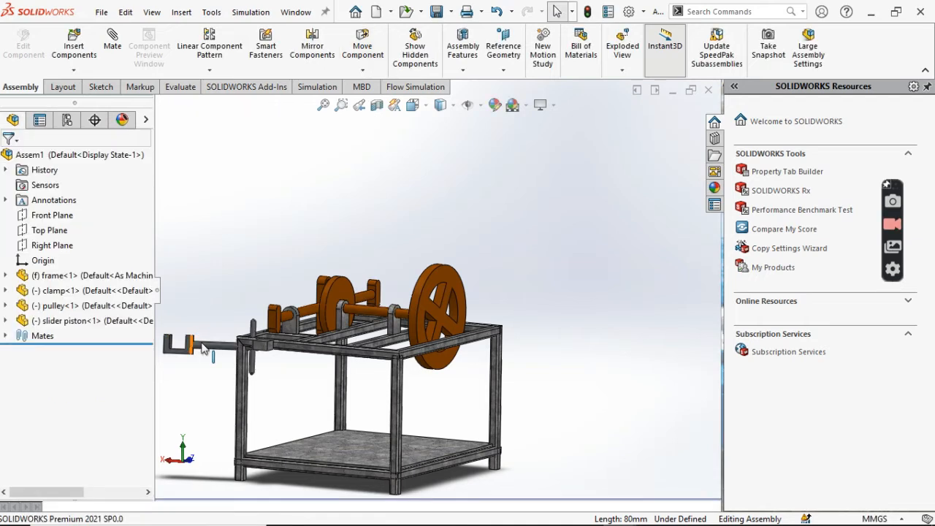
pyautogui.moveTo(205, 349); pyautogui.dragTo(294, 385)
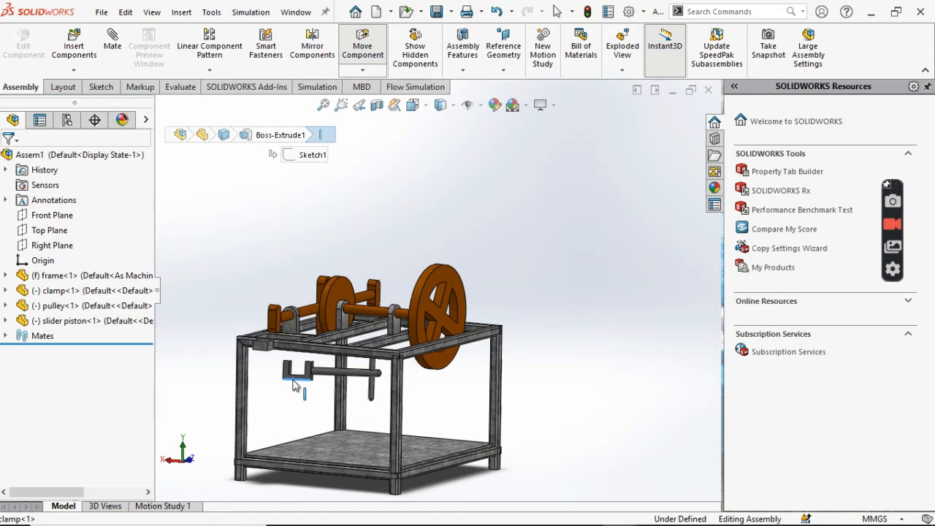
# - Add a Parallel mate between the front vertical edge of the frame's projecting block and a vertical edge of the clamp's near jaw arm
pyautogui.scroll(-3, 292, 385)
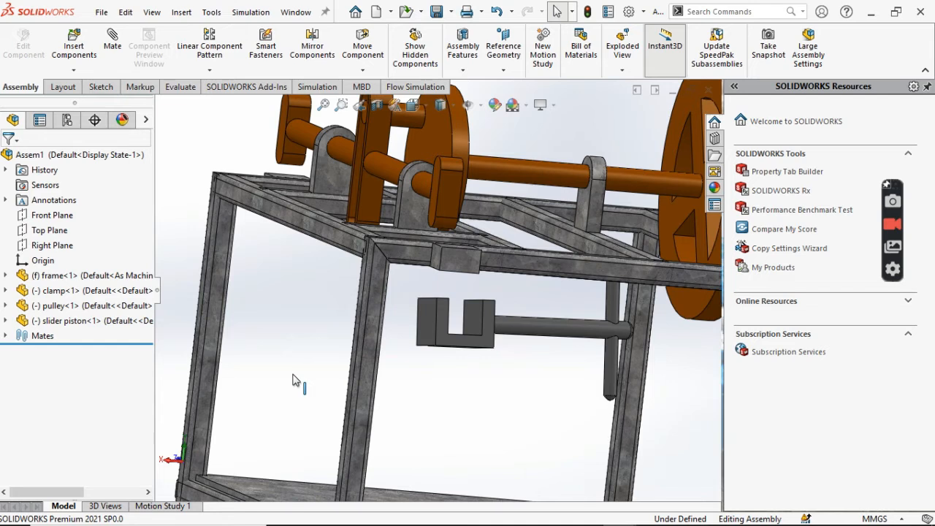
pyautogui.moveTo(292, 380); pyautogui.dragTo(528, 269, button='middle')
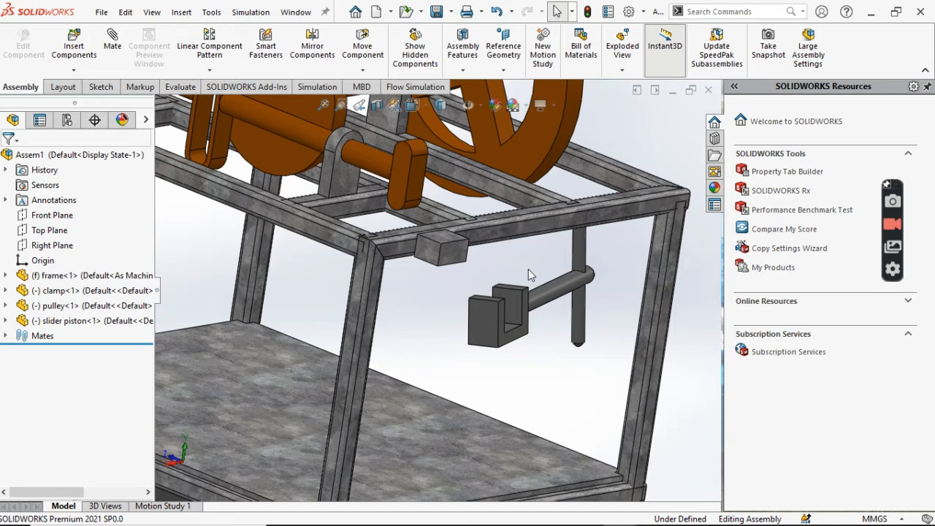
pyautogui.click(111, 44)
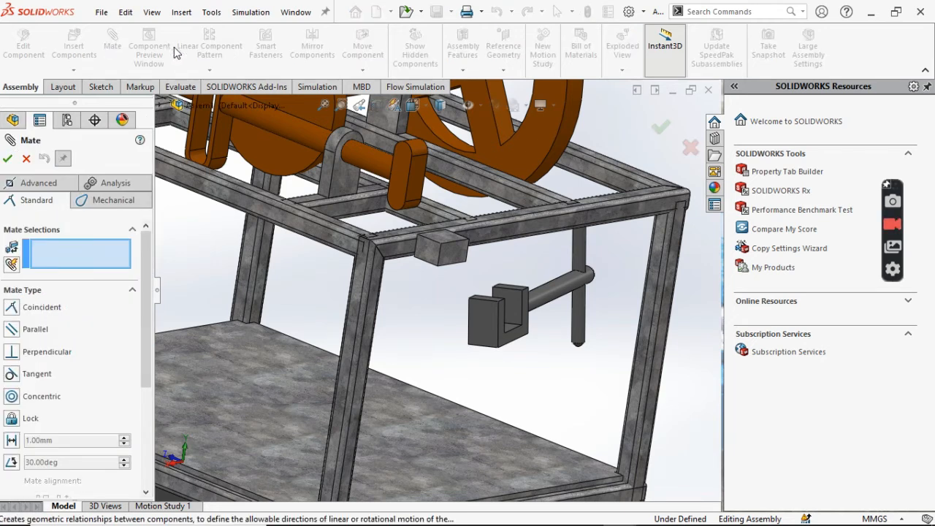
pyautogui.click(439, 257)
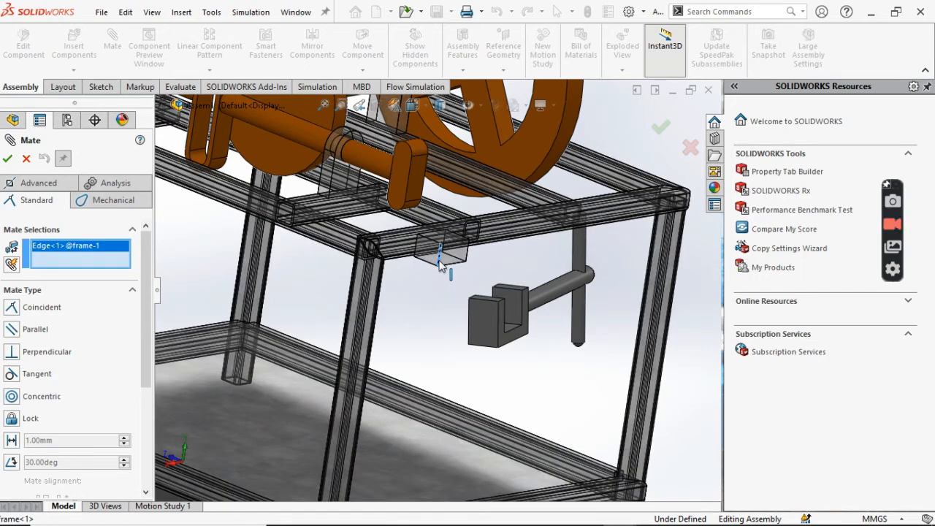
pyautogui.click(503, 312)
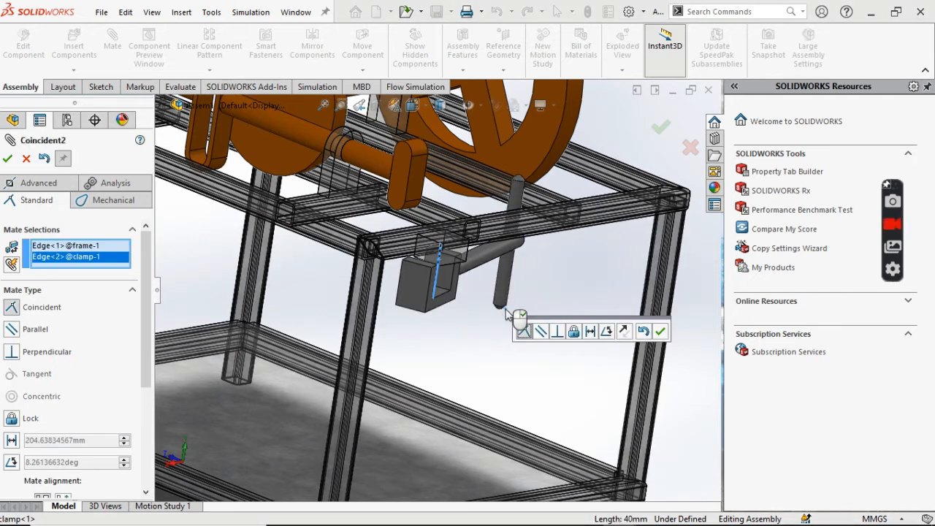
pyautogui.click(540, 333)
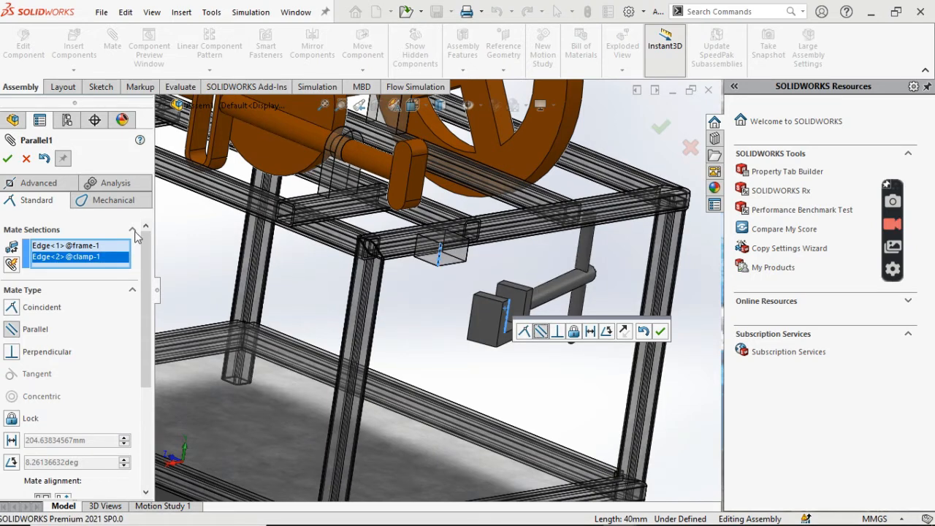
pyautogui.click(8, 158)
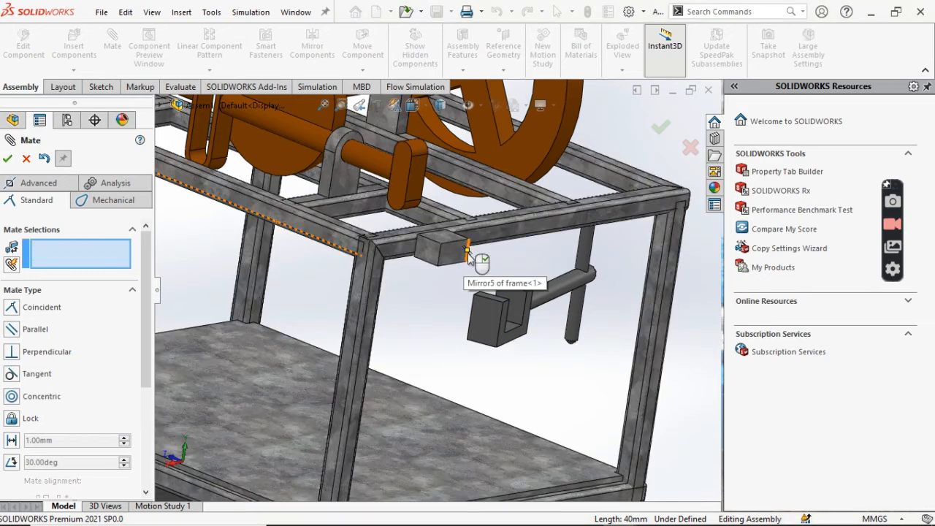
# - Add a second Parallel mate between the block's outer vertical edge and the vertical edge of the clamp's far jaw arm
pyautogui.click(469, 255)
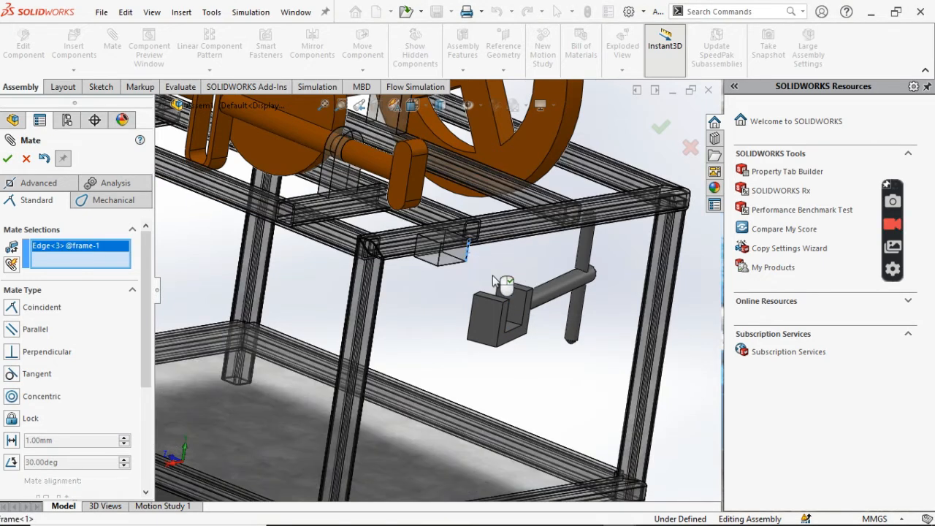
pyautogui.click(525, 309)
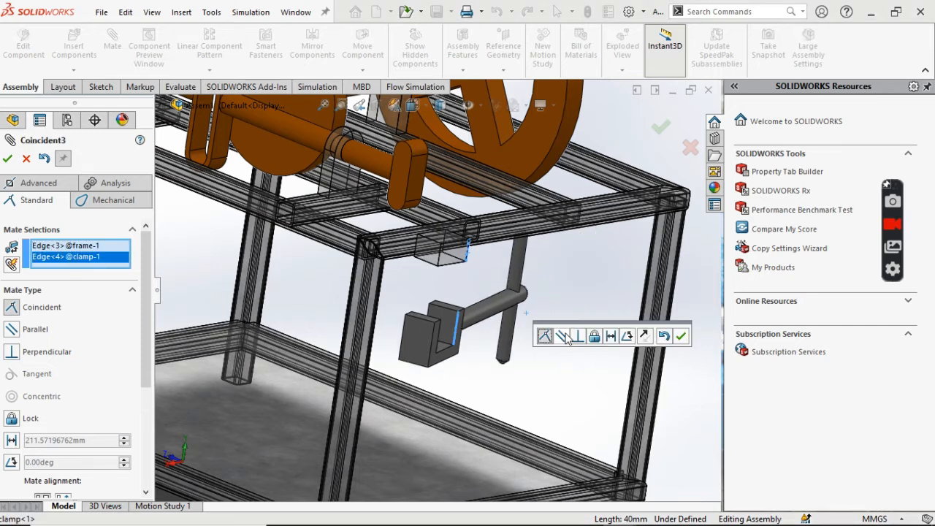
pyautogui.click(565, 336)
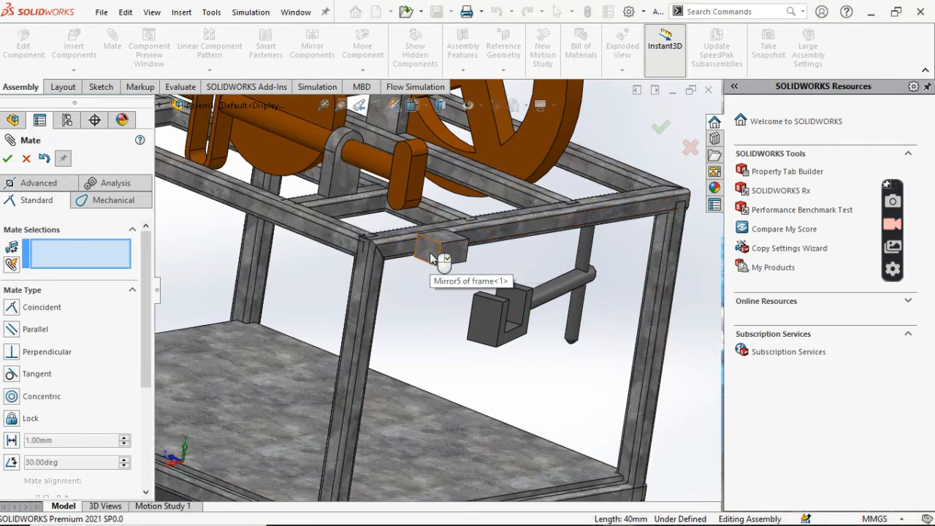
# - Bring the clamp closer to the frame's projecting block and rotate it so its handle rod points along the frame's end rail
pyautogui.moveTo(479, 322); pyautogui.dragTo(442, 276)
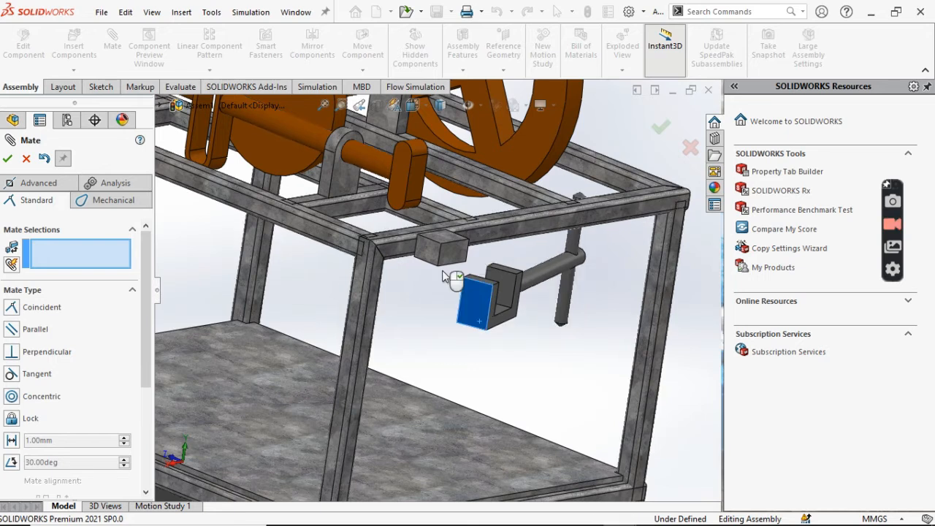
pyautogui.moveTo(442, 276); pyautogui.dragTo(429, 264)
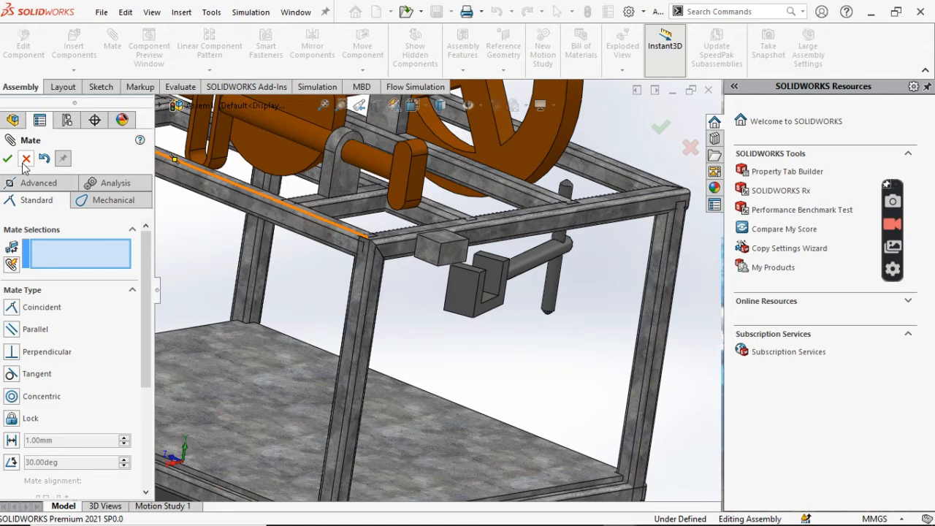
pyautogui.click(26, 159)
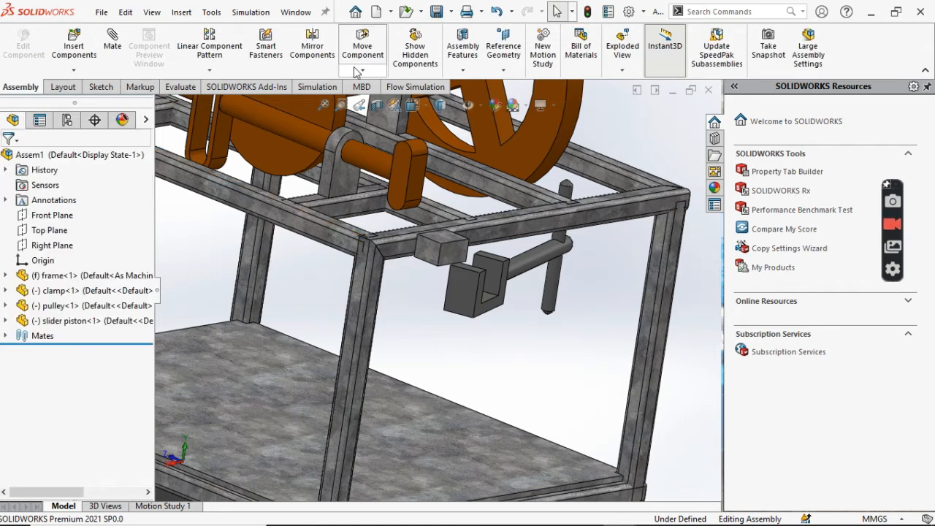
pyautogui.click(358, 70)
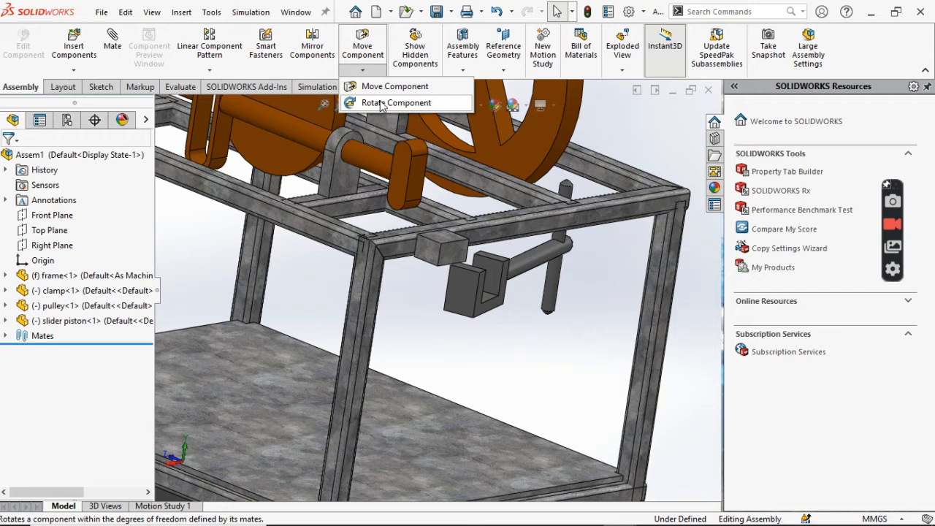
pyautogui.click(381, 103)
pyautogui.moveTo(502, 315); pyautogui.dragTo(511, 309)
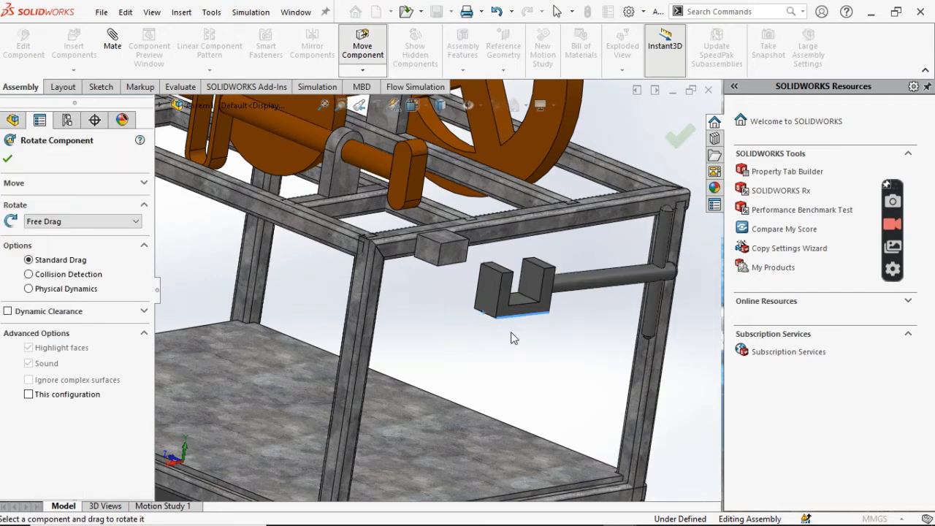
pyautogui.rightClick(513, 340)
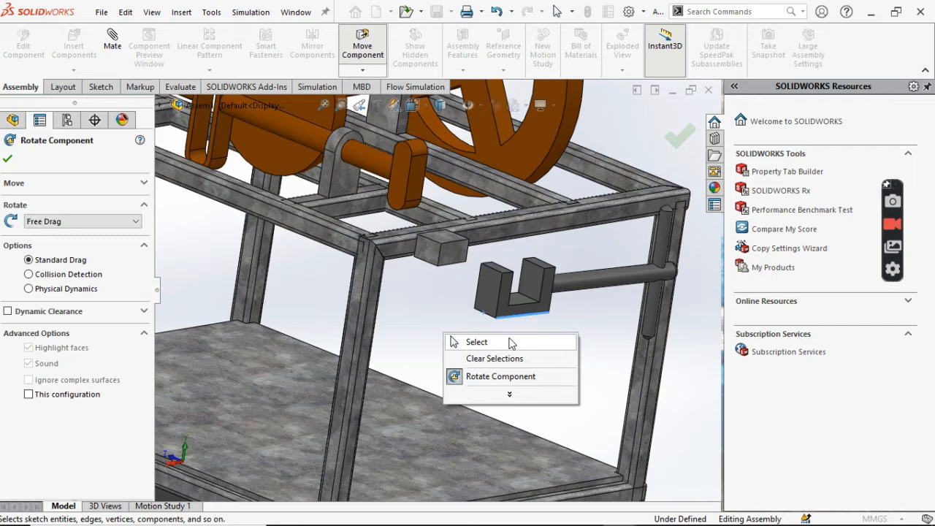
pyautogui.click(511, 342)
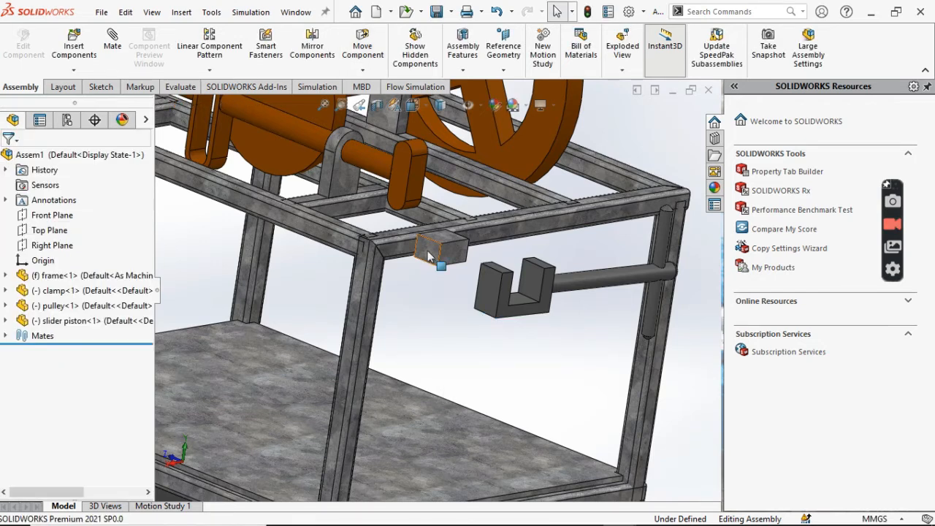
# - Mate the side face of the frame's projecting block coincident with the inner face of the clamp's jaw arm
pyautogui.click(428, 255)
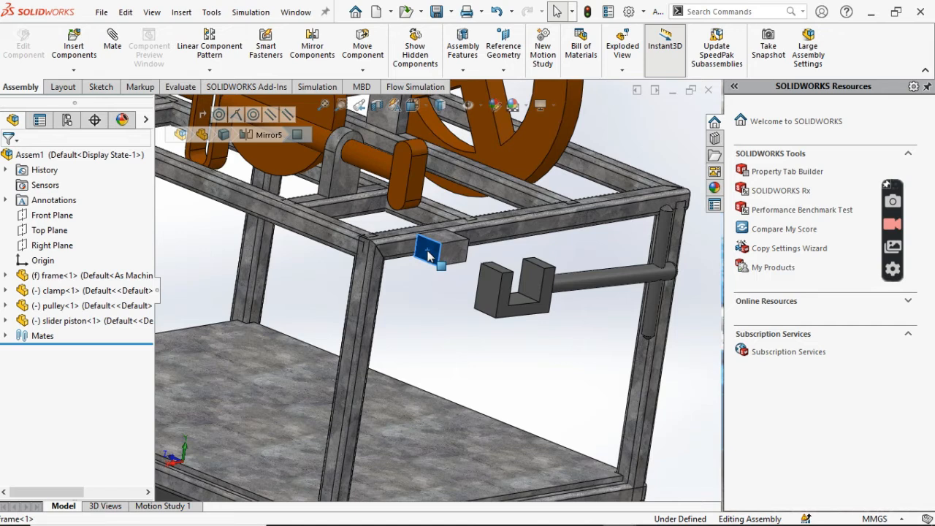
pyautogui.click(112, 44)
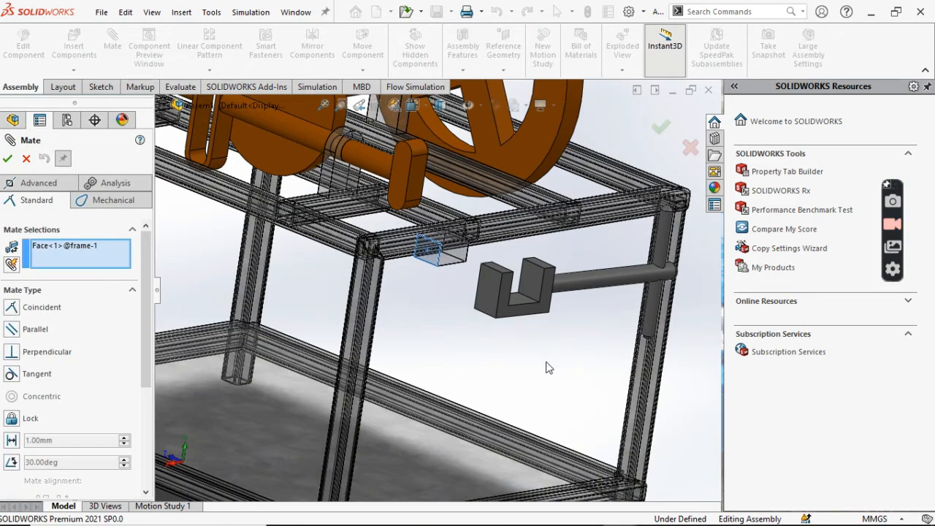
pyautogui.press('Left')
pyautogui.press('Left')
pyautogui.press('Left')
pyautogui.press('Left')
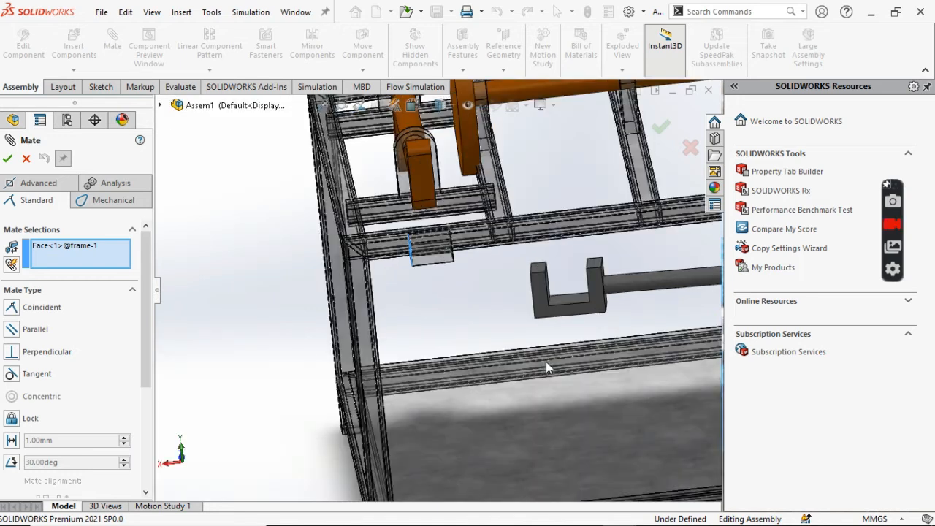
pyautogui.press('Left')
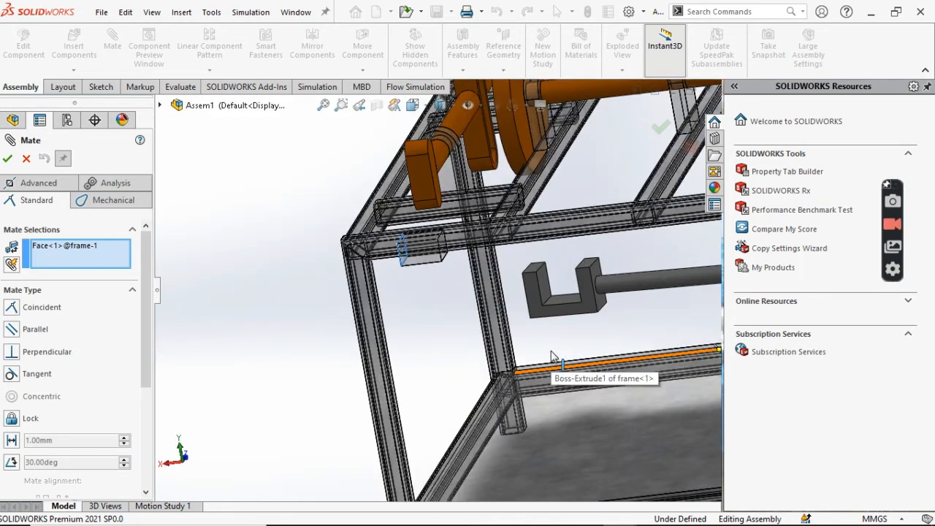
pyautogui.click(546, 294)
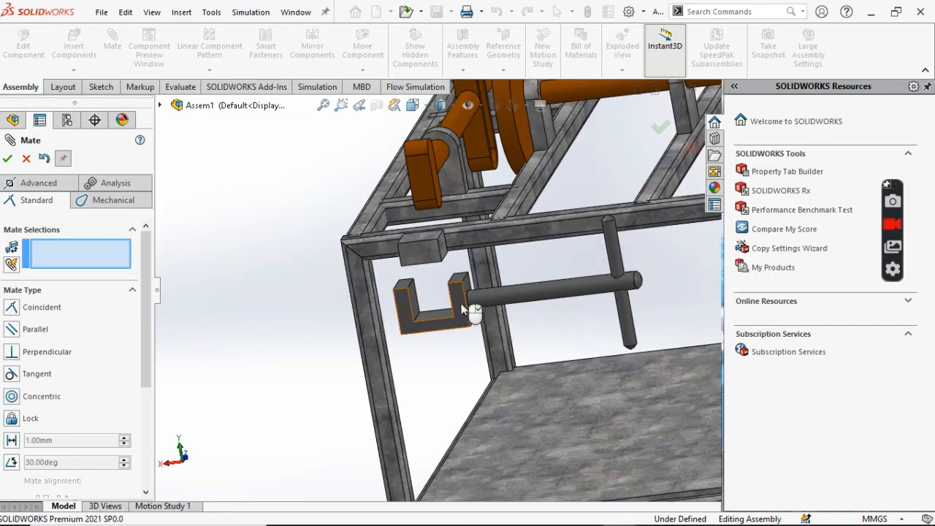
# - Raise the clamp around the projecting block and mate the jaw's inner floor coincident with the block's underside
pyautogui.moveTo(461, 306); pyautogui.dragTo(441, 238)
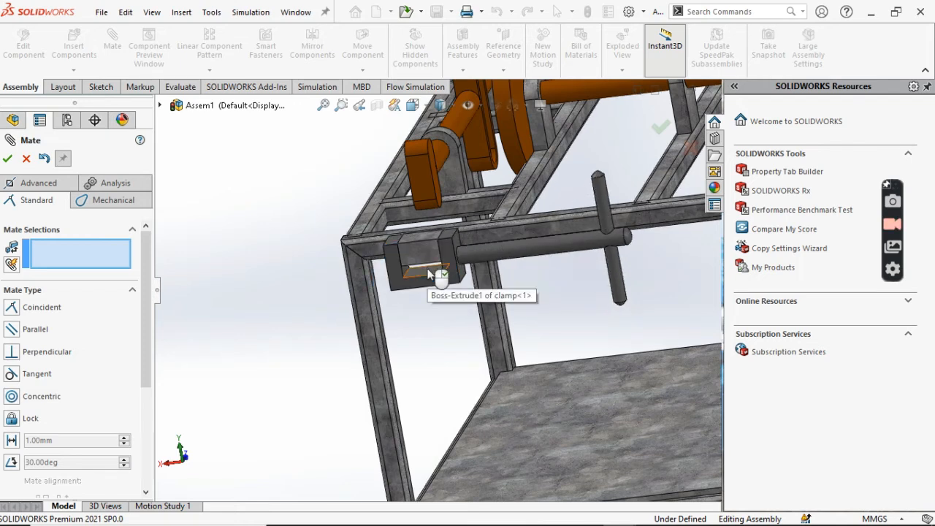
pyautogui.click(431, 274)
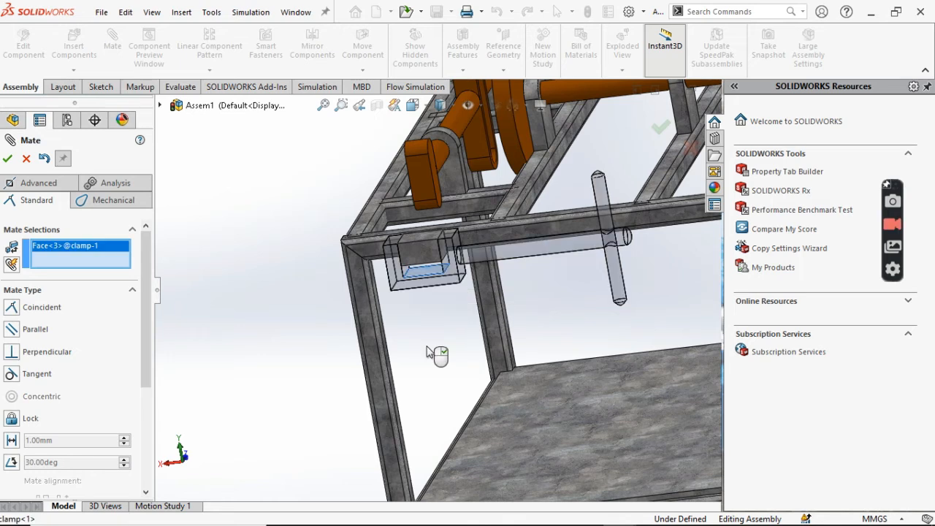
pyautogui.press('Up')
pyautogui.press('Up')
pyautogui.press('Up')
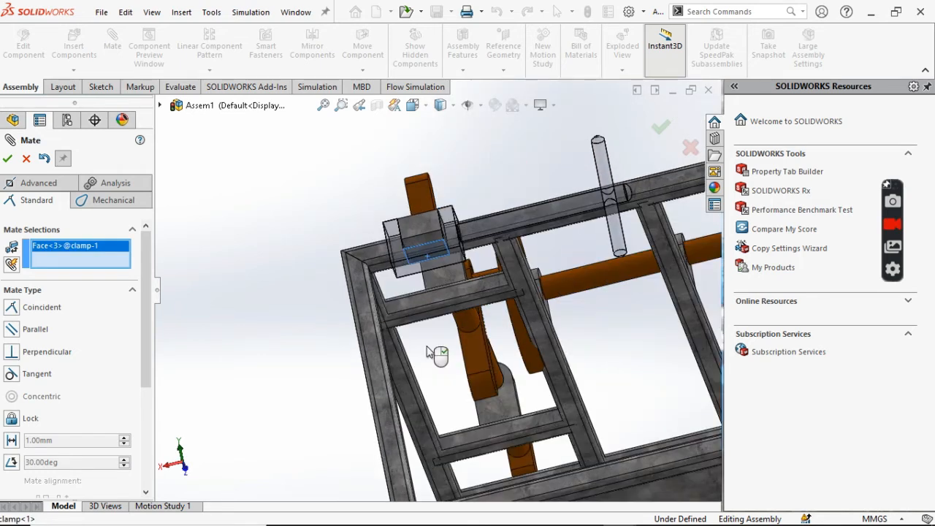
pyautogui.click(420, 247)
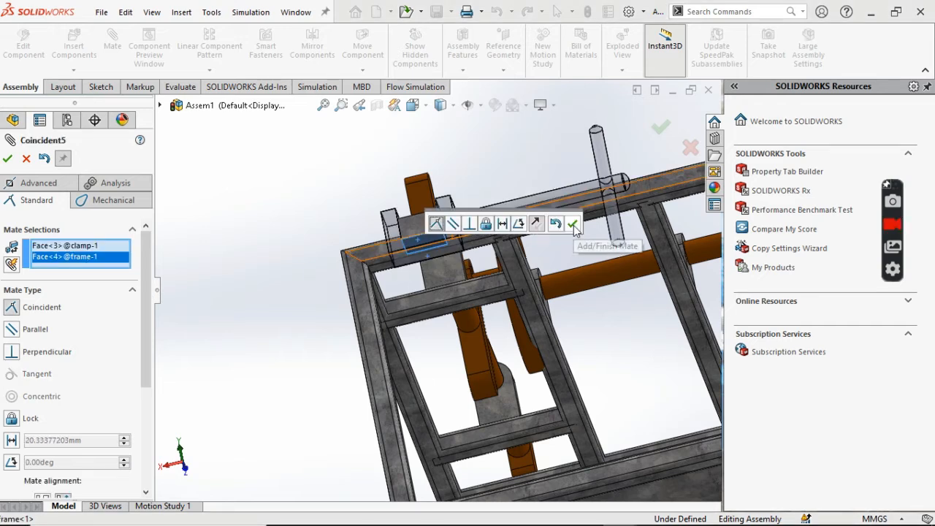
pyautogui.click(573, 224)
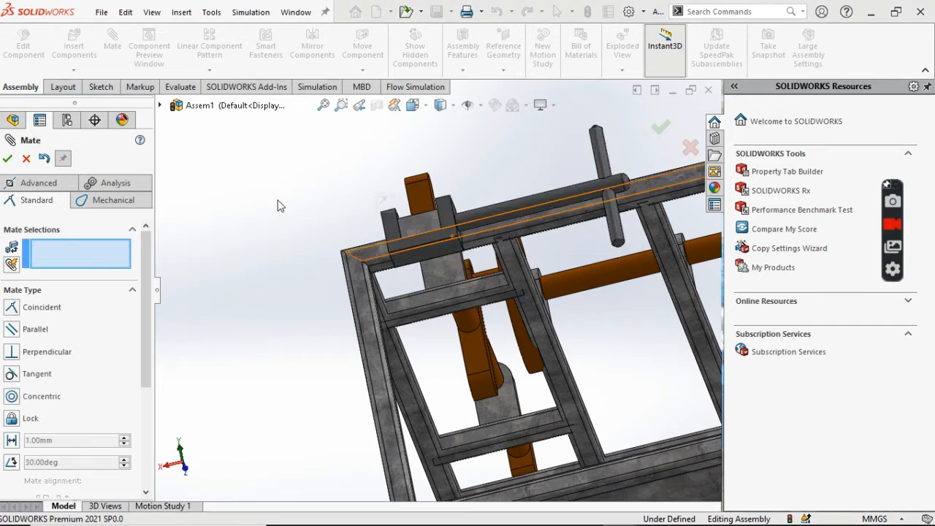
pyautogui.moveTo(280, 206); pyautogui.dragTo(280, 206, button='middle')
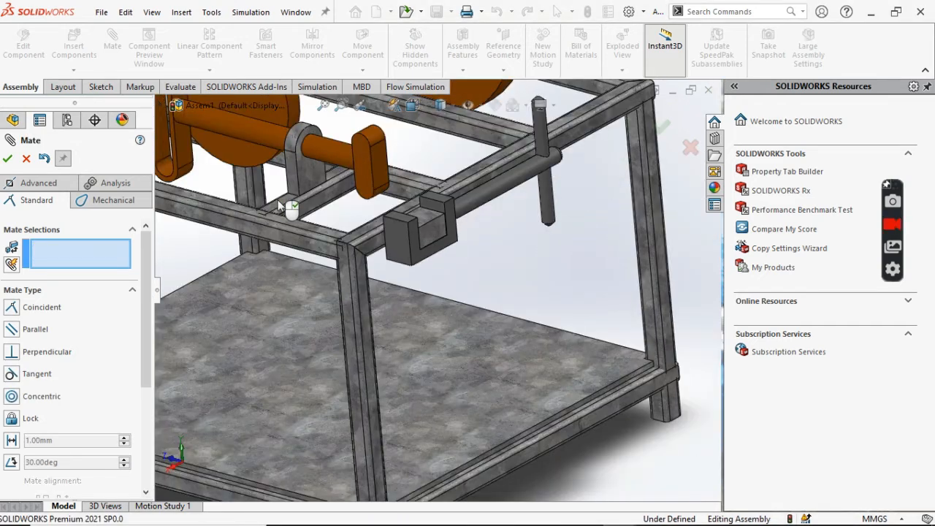
pyautogui.scroll(4, 280, 206)
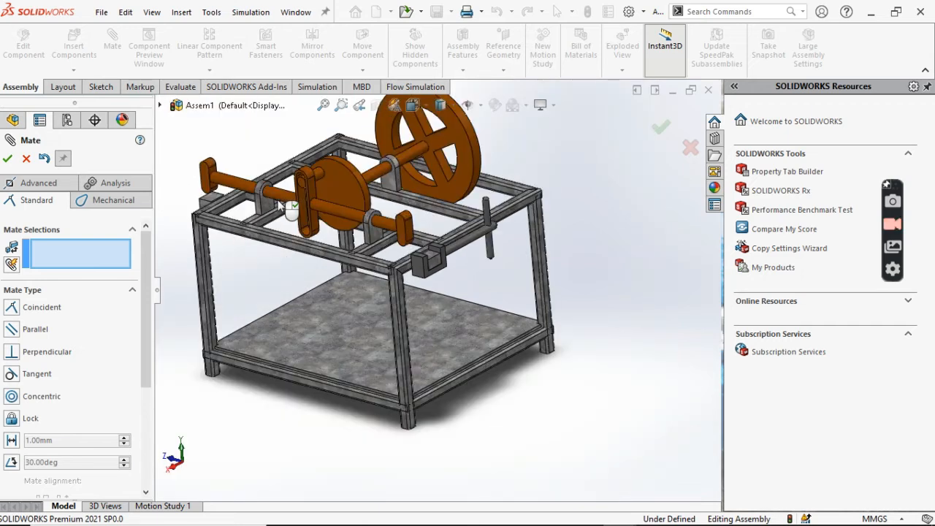
pyautogui.click(8, 158)
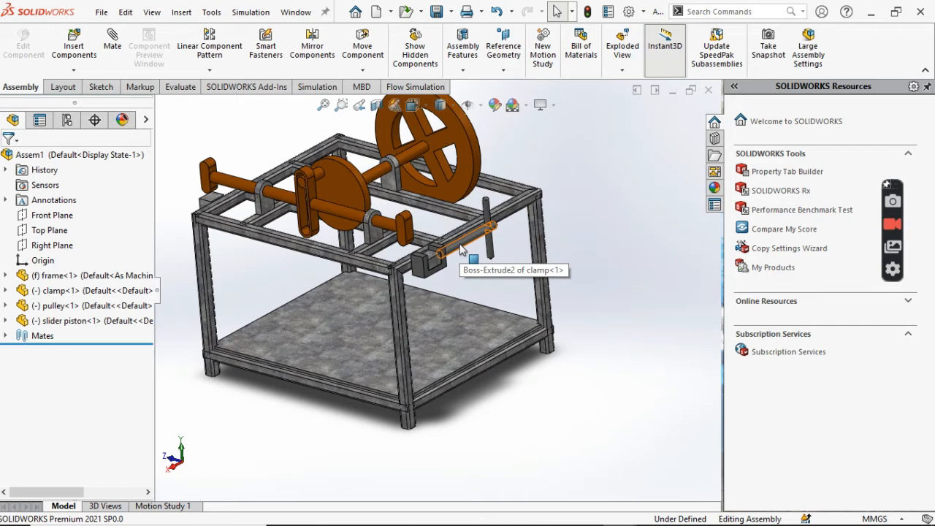
# - Make a copy of the clamp and place the duplicate below the opposite end of the frame
pyautogui.keyDown('ctrl'); pyautogui.moveTo(460, 250); pyautogui.dragTo(506, 279); pyautogui.keyUp('ctrl')
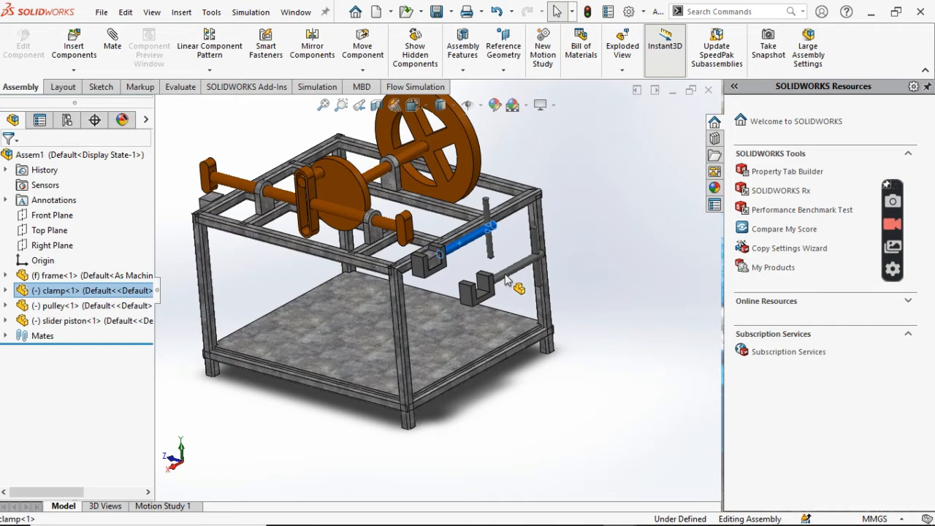
pyautogui.keyDown('ctrl'); pyautogui.moveTo(506, 280); pyautogui.dragTo(260, 259); pyautogui.keyUp('ctrl')
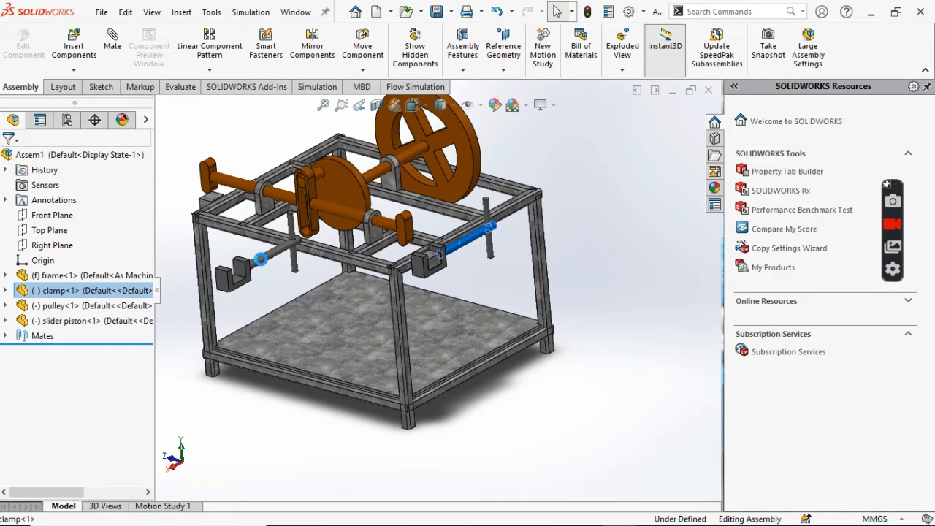
pyautogui.keyDown('ctrl'); pyautogui.moveTo(260, 259); pyautogui.dragTo(260, 260); pyautogui.keyUp('ctrl')
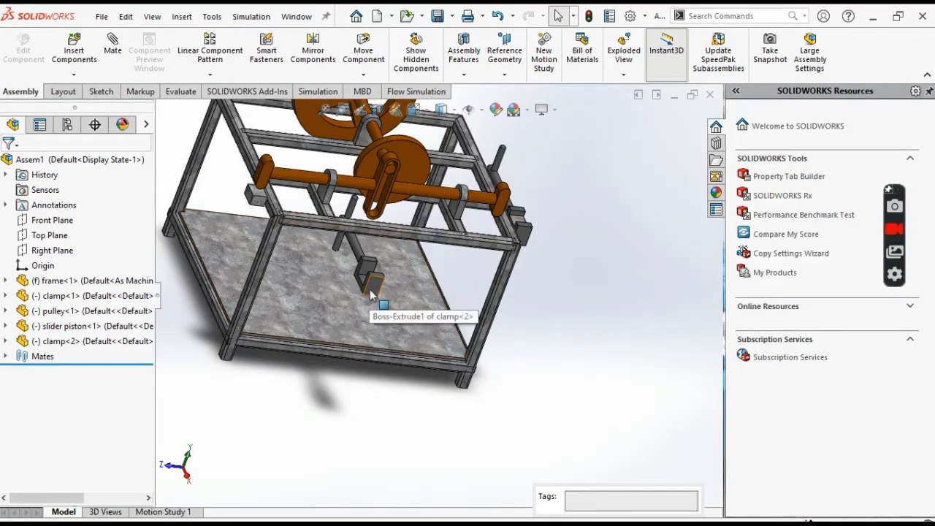
# - Mate the copied clamp's jaw around the projecting block at the frame's opposite end
pyautogui.moveTo(274, 262); pyautogui.dragTo(140, 183)
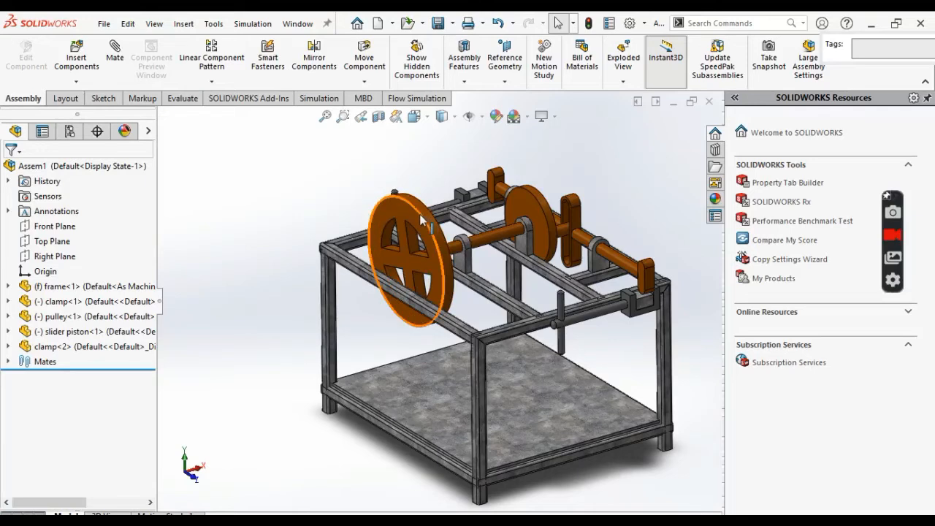
pyautogui.click(432, 258)
# - Turn the pulley's crank disc to check that it drives the slider piston back and forth
pyautogui.moveTo(432, 259); pyautogui.dragTo(571, 298)
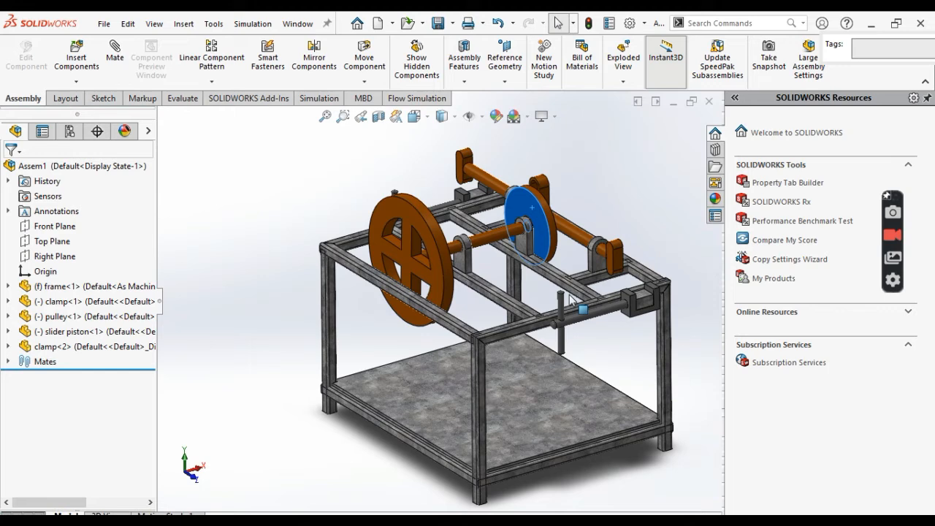
pyautogui.moveTo(570, 297); pyautogui.dragTo(509, 219)
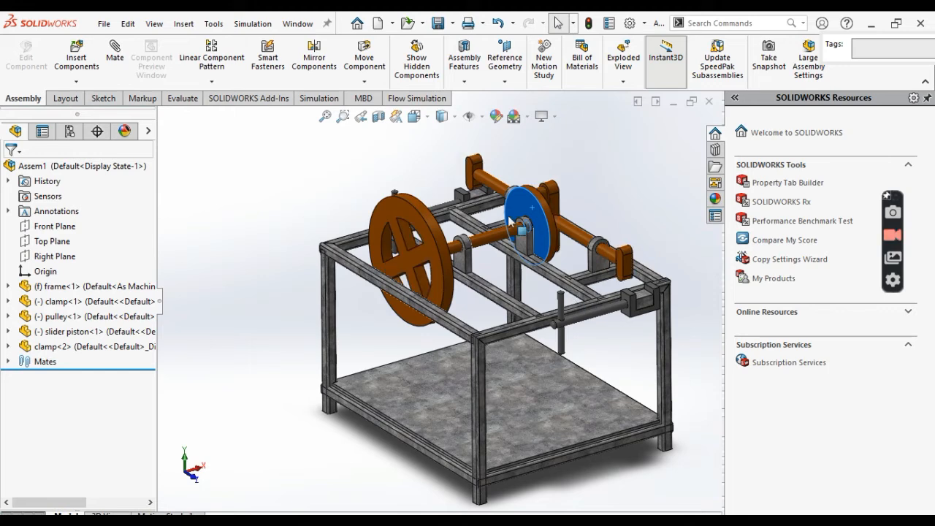
pyautogui.moveTo(509, 219); pyautogui.dragTo(600, 208, button='middle')
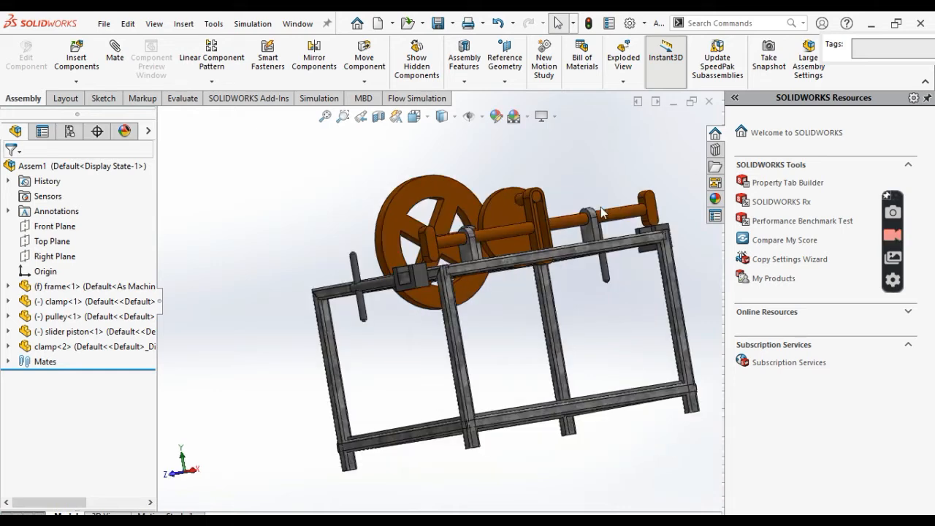
# - Examine the assembled pulley, slider piston and both clamps on the frame from all sides
pyautogui.moveTo(600, 207); pyautogui.dragTo(601, 208, button='middle')
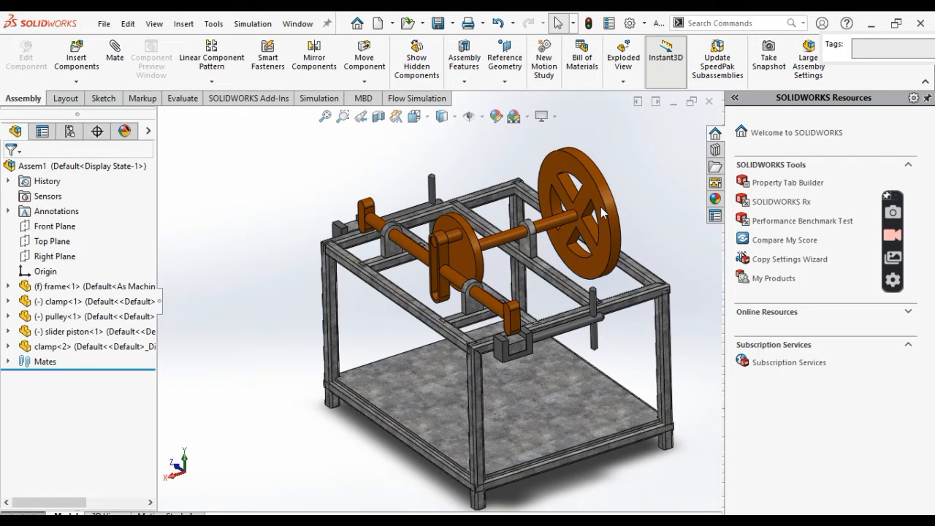
pyautogui.press('Down')
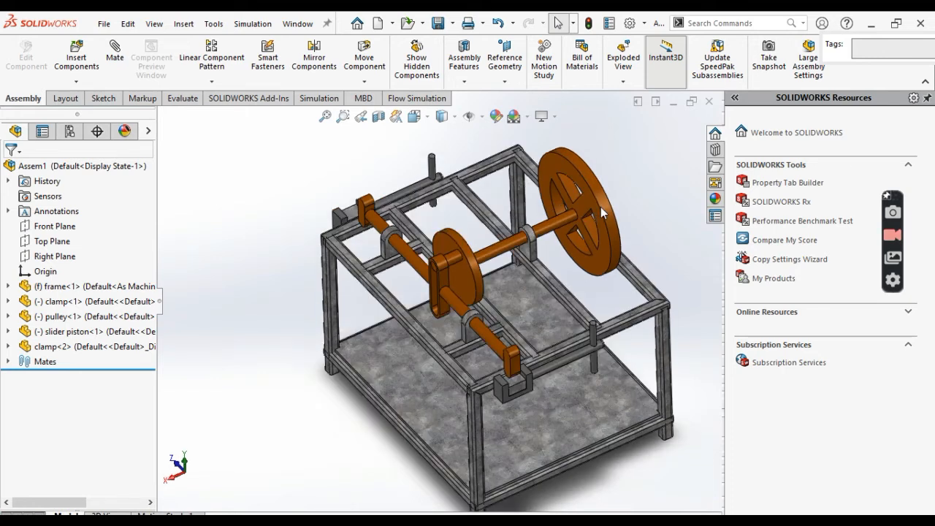
pyautogui.moveTo(600, 207); pyautogui.dragTo(601, 207, button='middle')
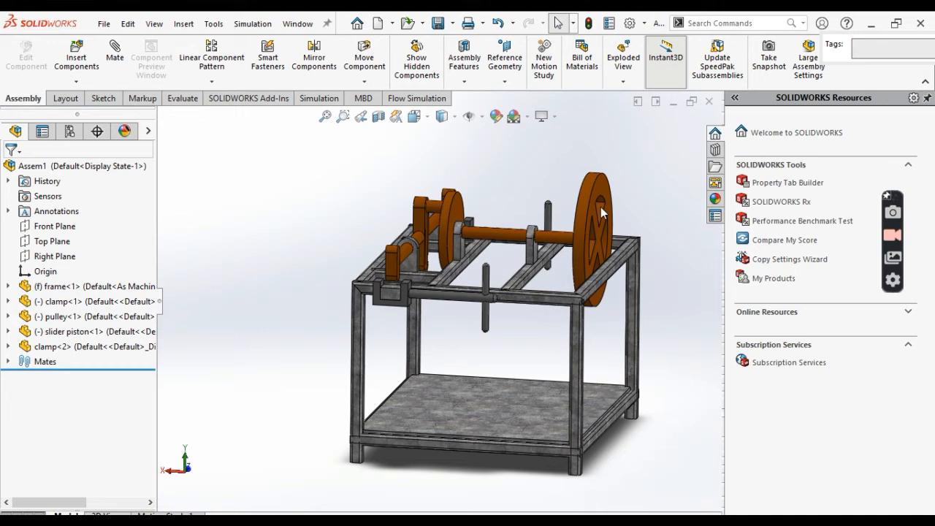
pyautogui.click(611, 202)
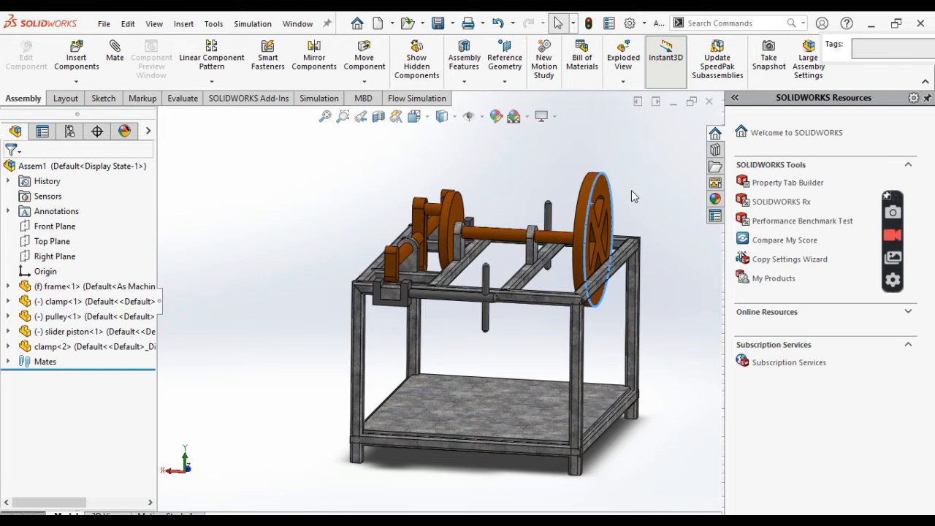
pyautogui.click(631, 189)
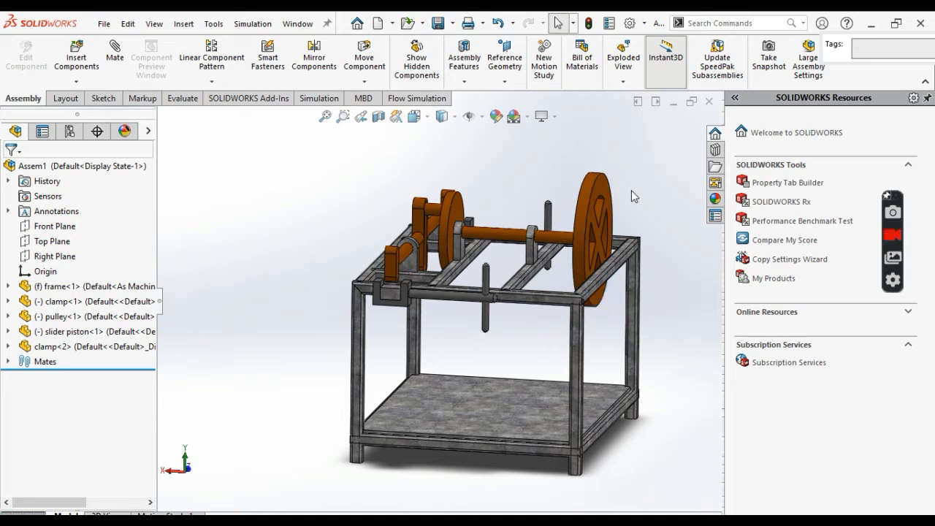
pyautogui.press('Down')
pyautogui.press('Up')
pyautogui.press('Up')
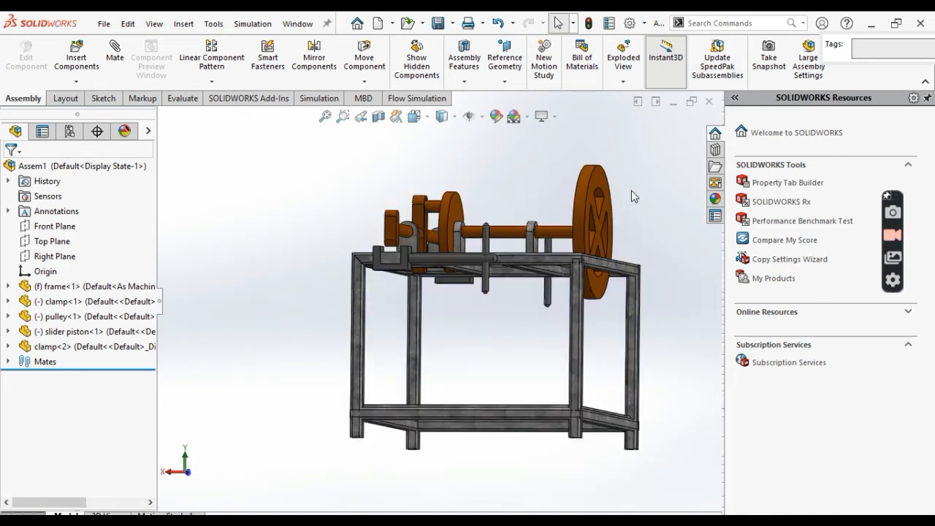
pyautogui.press('Left')
pyautogui.press('Left')
pyautogui.press('Left')
pyautogui.press('Left')
pyautogui.press('Left')
pyautogui.press('Left')
pyautogui.press('Left')
pyautogui.press('Down')
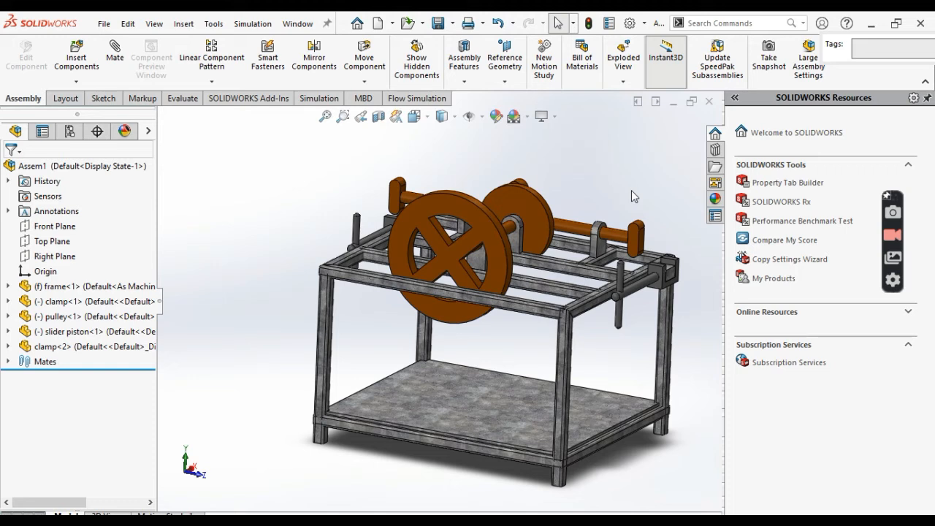
pyautogui.moveTo(535, 218); pyautogui.dragTo(585, 200)
pyautogui.press('Up')
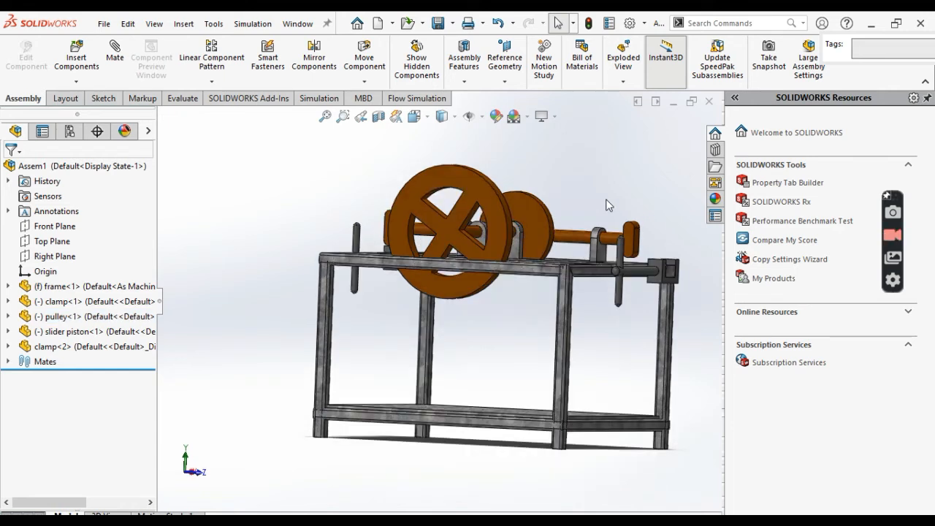
pyautogui.hotkey('ctrl', '7')
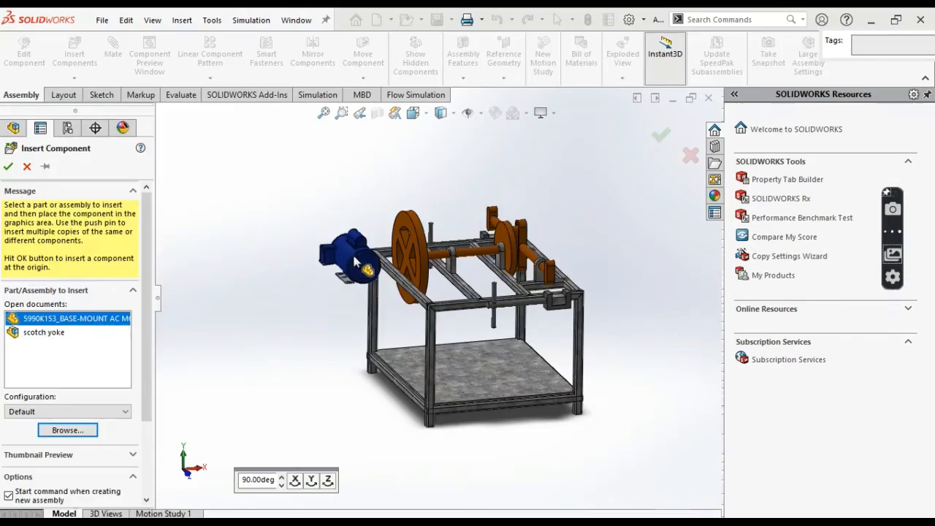
# - Insert the 5990K153_BASE-MOUNT AC MOTOR part and move it inside the frame, above the floor plate beneath the pulley
pyautogui.click(356, 261)
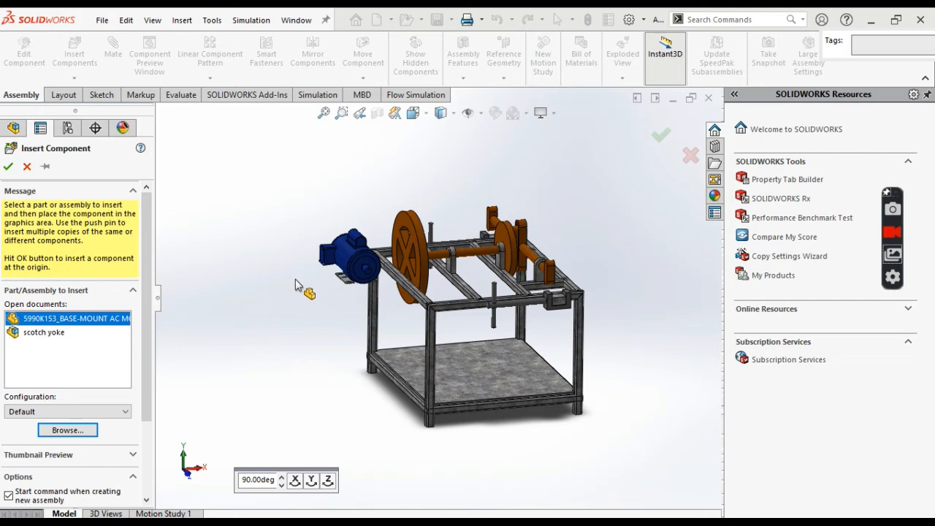
pyautogui.click(288, 247)
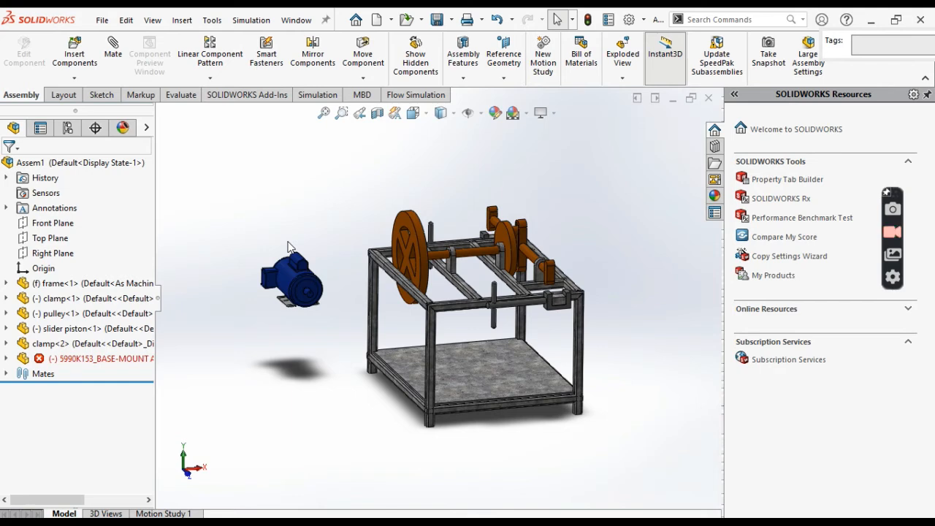
pyautogui.scroll(-5, 288, 247)
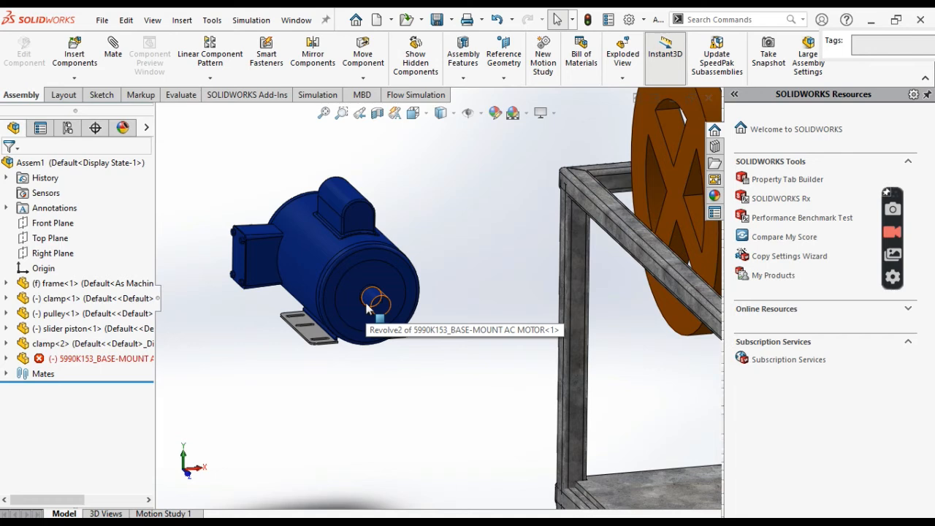
pyautogui.scroll(4, 431, 288)
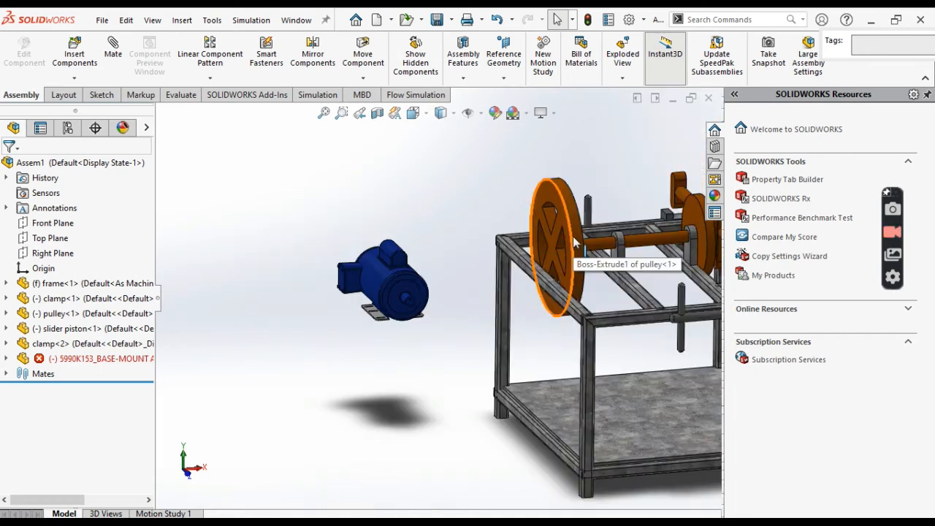
pyautogui.scroll(2, 432, 288)
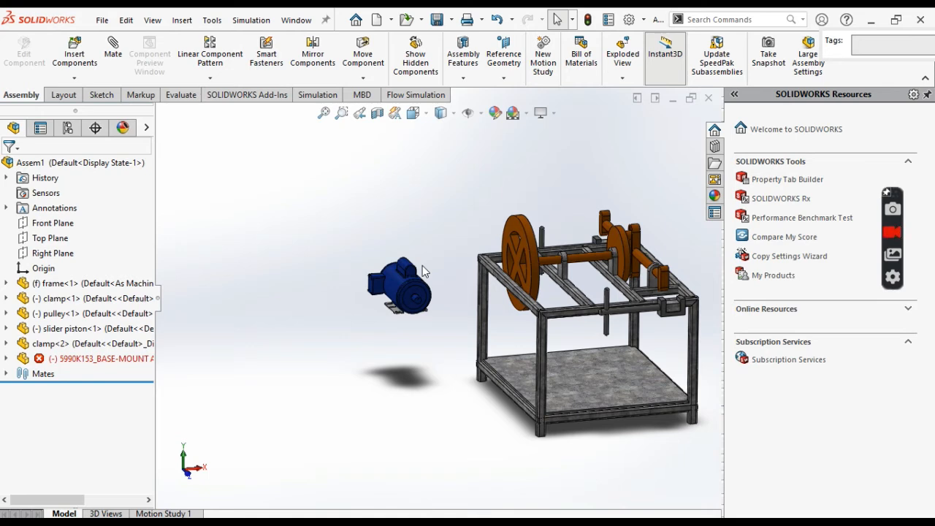
pyautogui.moveTo(422, 265); pyautogui.dragTo(523, 357)
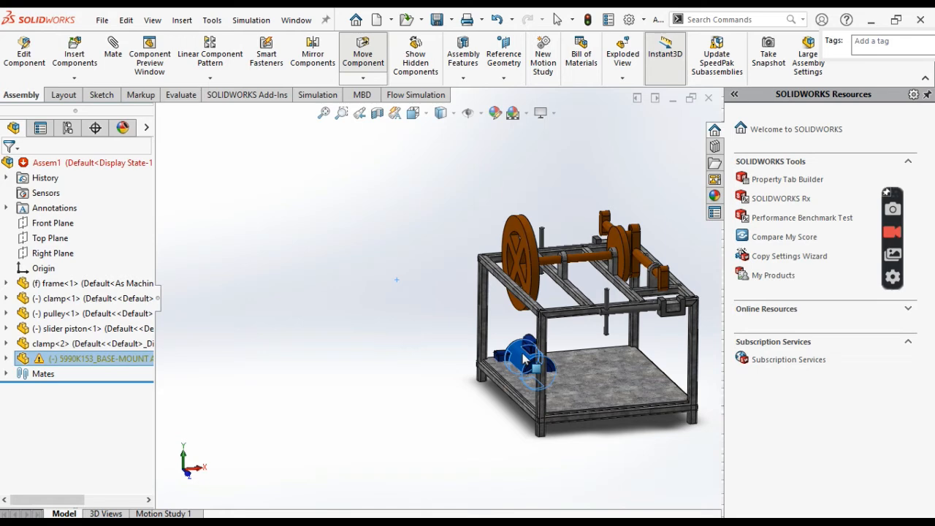
# - Rotate the motor with Rotate Component until its shaft points outward on the pulley's side of the frame
pyautogui.click(363, 78)
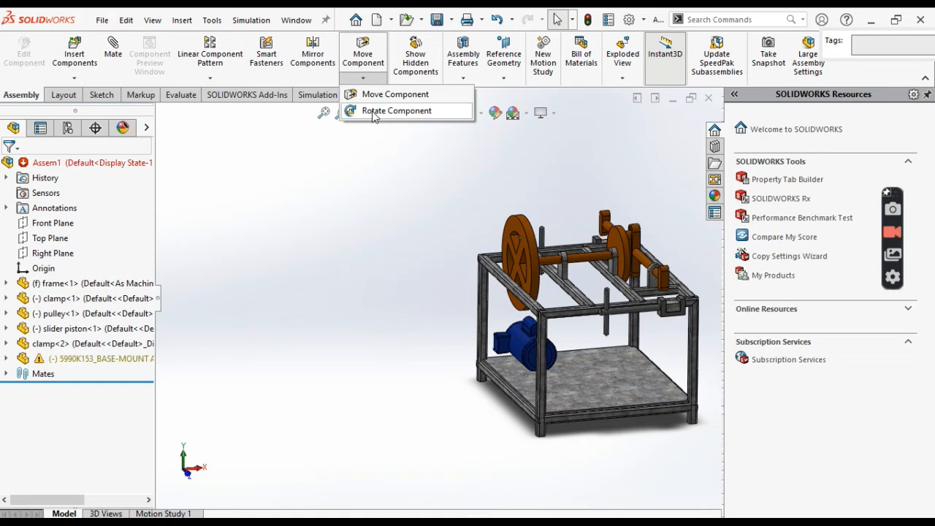
pyautogui.click(374, 111)
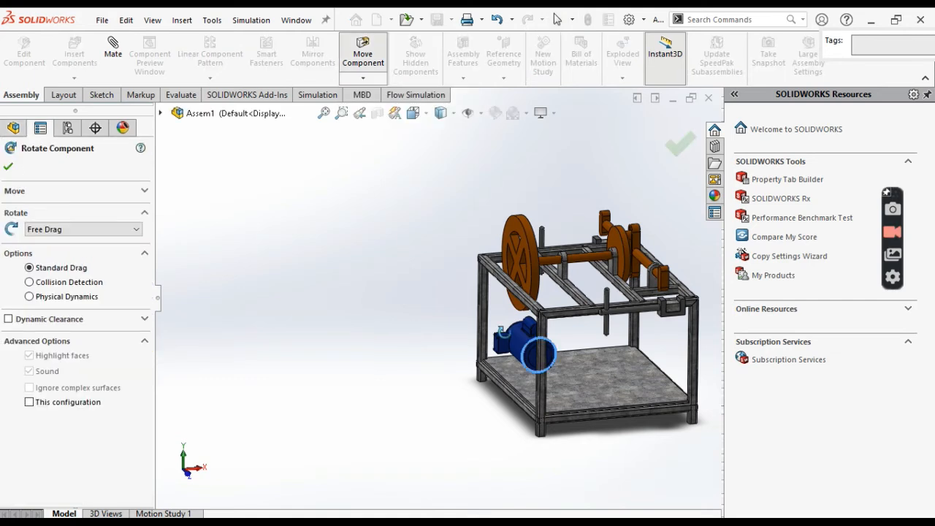
pyautogui.moveTo(538, 355); pyautogui.dragTo(410, 356)
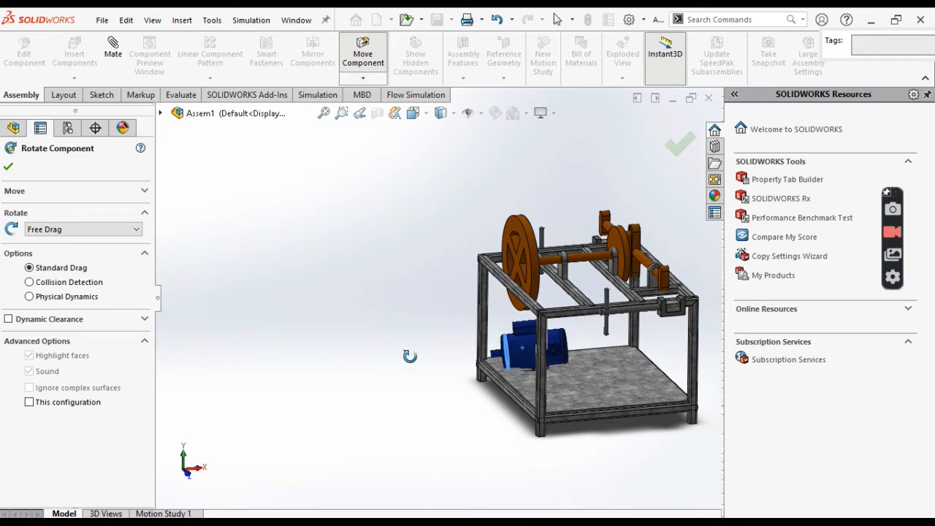
pyautogui.moveTo(410, 356); pyautogui.dragTo(432, 361)
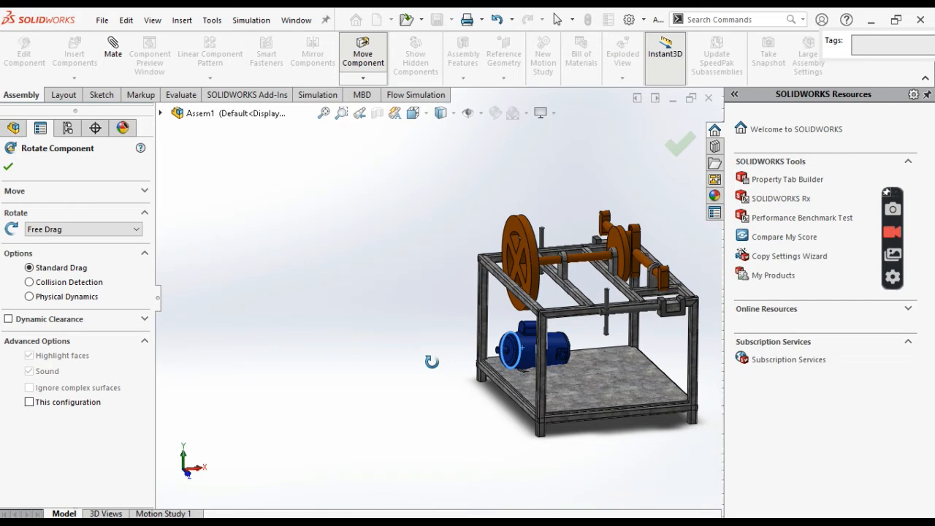
pyautogui.press('Escape')
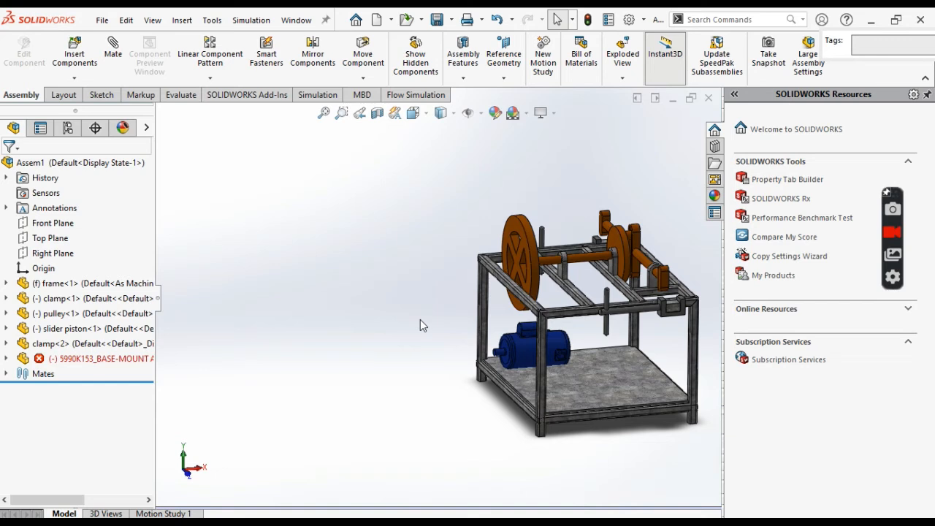
# - Add a Parallel mate between the long edge of the motor's mounting base and the edge of the frame's floor plate
pyautogui.moveTo(419, 325); pyautogui.dragTo(686, 431, button='middle')
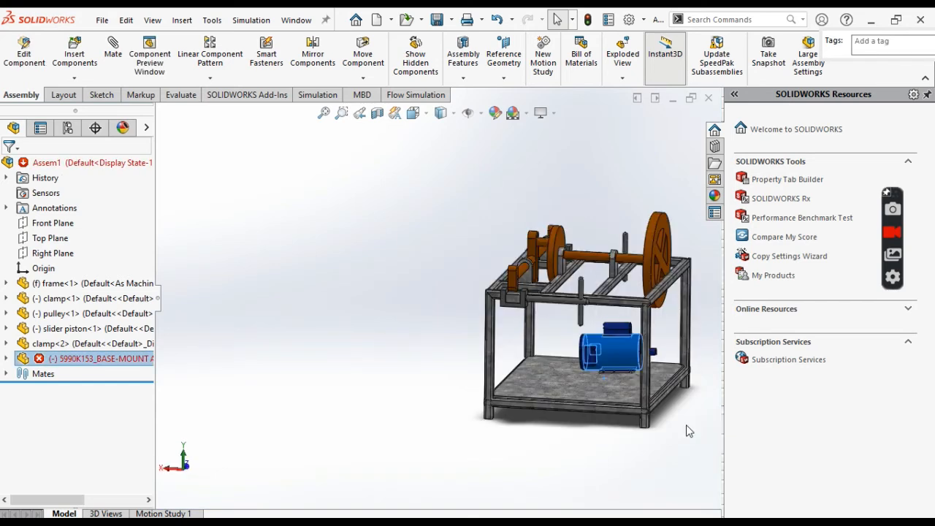
pyautogui.click(686, 430)
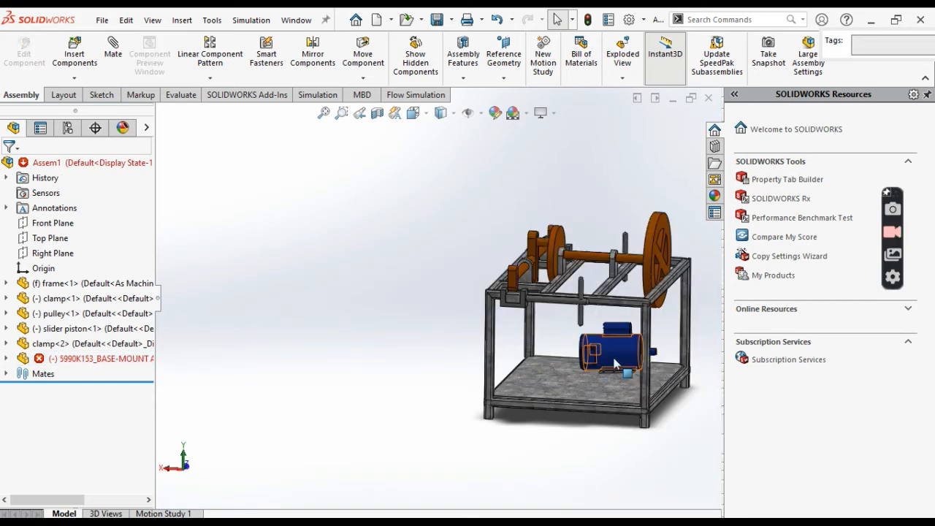
pyautogui.scroll(-10, 610, 365)
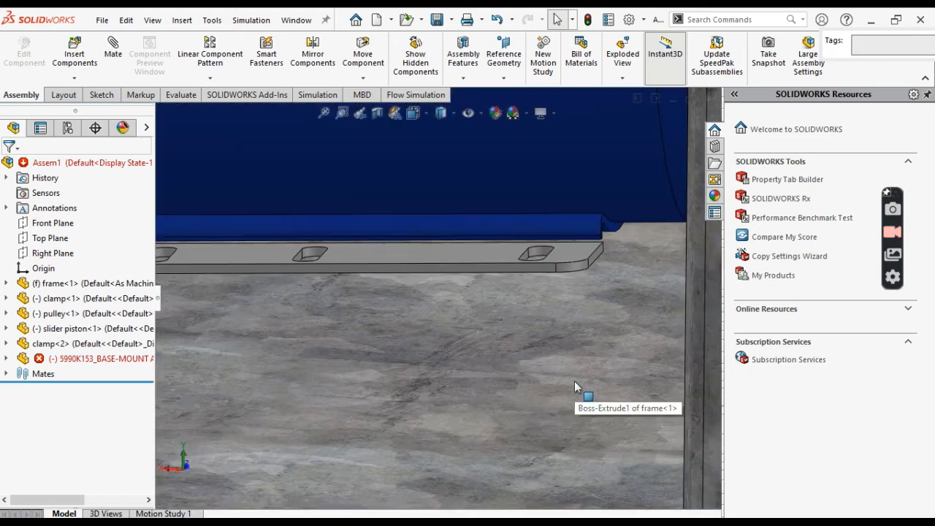
pyautogui.click(499, 269)
pyautogui.scroll(2, 558, 336)
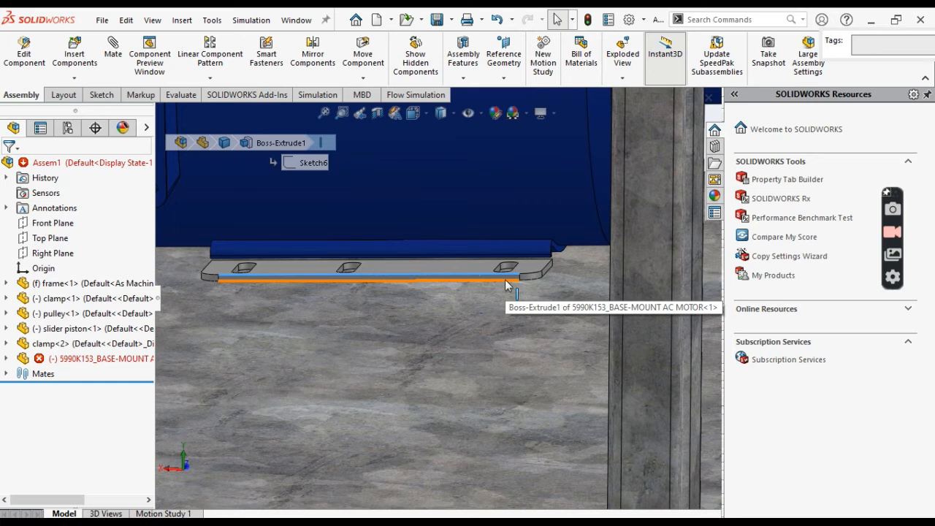
pyautogui.click(112, 51)
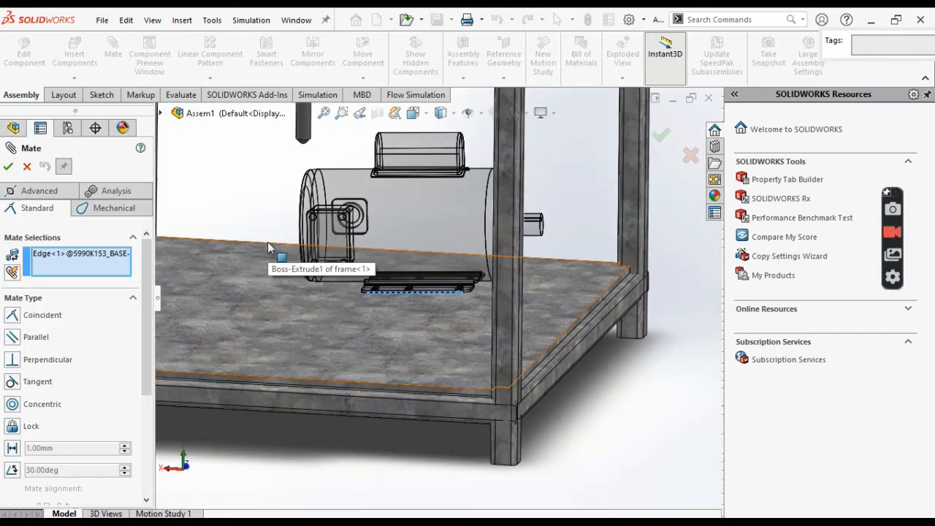
pyautogui.click(296, 380)
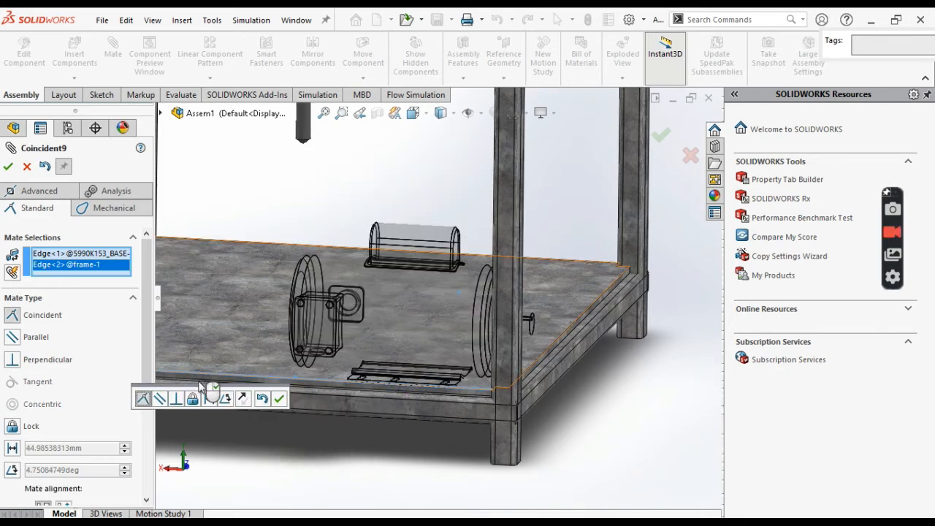
pyautogui.click(160, 398)
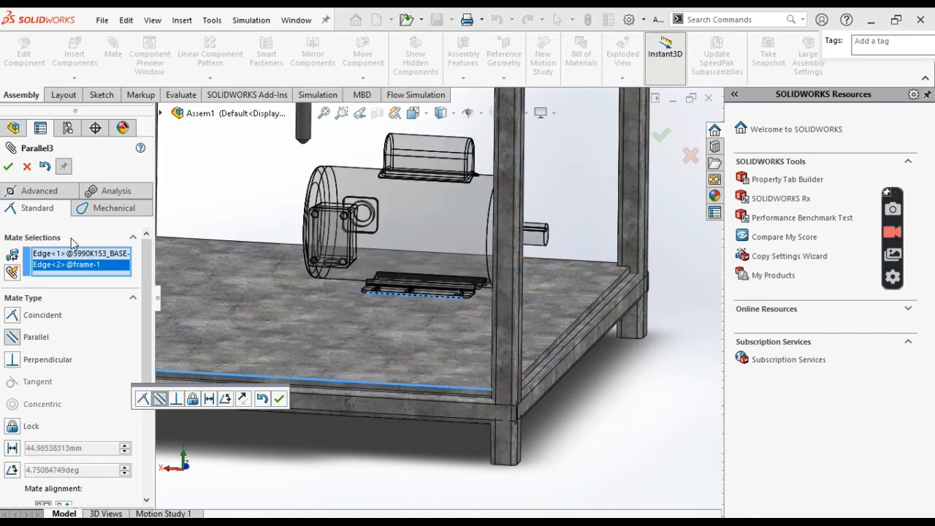
pyautogui.click(9, 168)
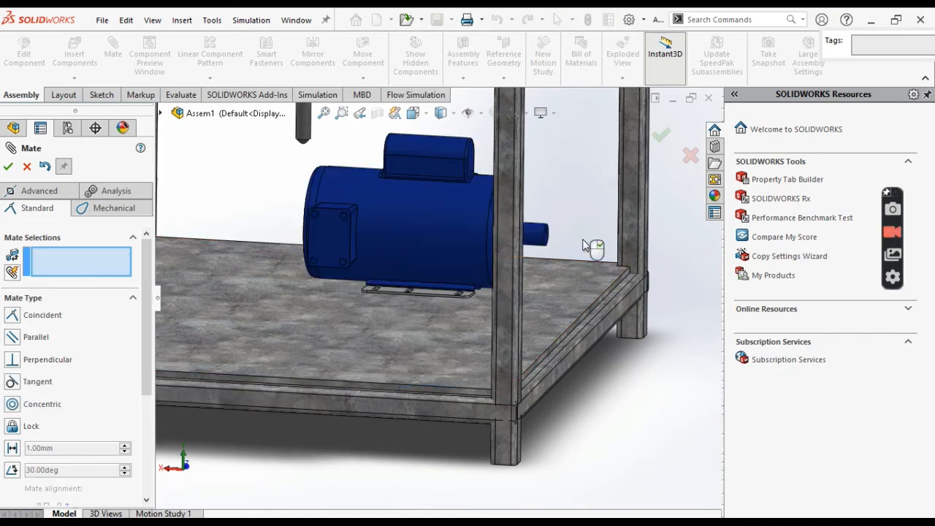
# - Add a Parallel mate between the outer edge of the motor's mounting foot and the side edge of the frame's floor plate
pyautogui.moveTo(583, 240); pyautogui.dragTo(582, 238, button='middle')
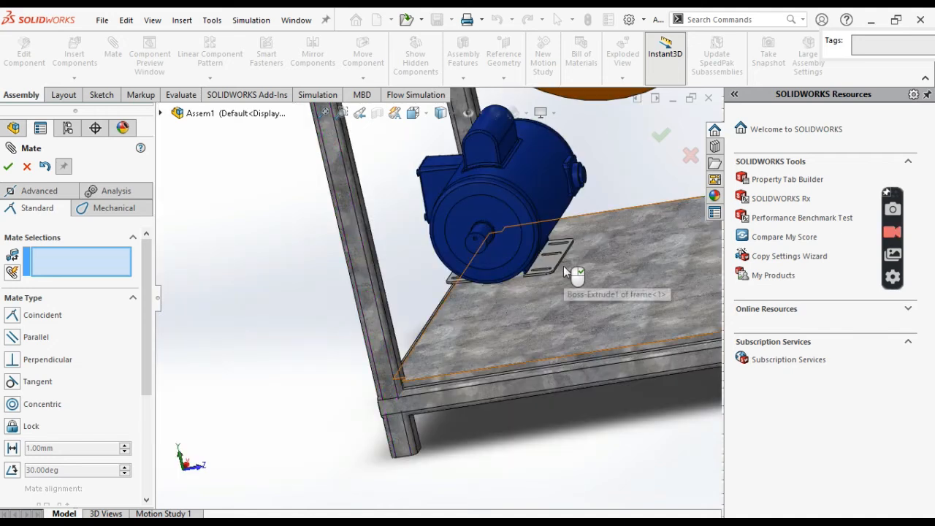
pyautogui.scroll(-5, 563, 266)
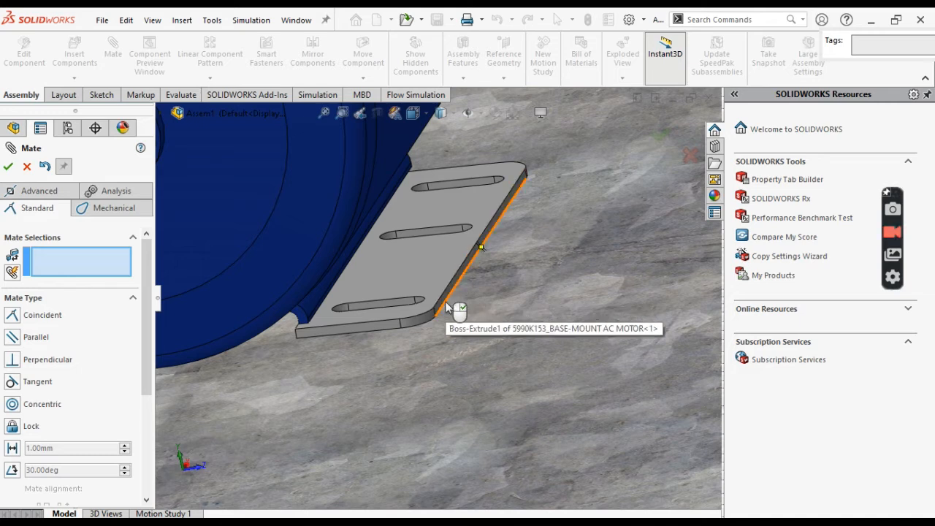
pyautogui.click(447, 307)
pyautogui.scroll(6, 446, 303)
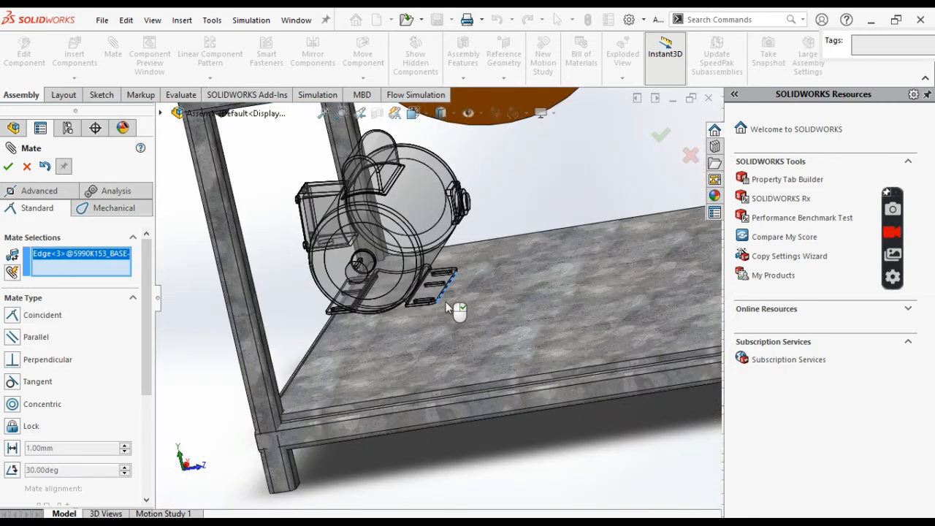
pyautogui.scroll(-2, 447, 302)
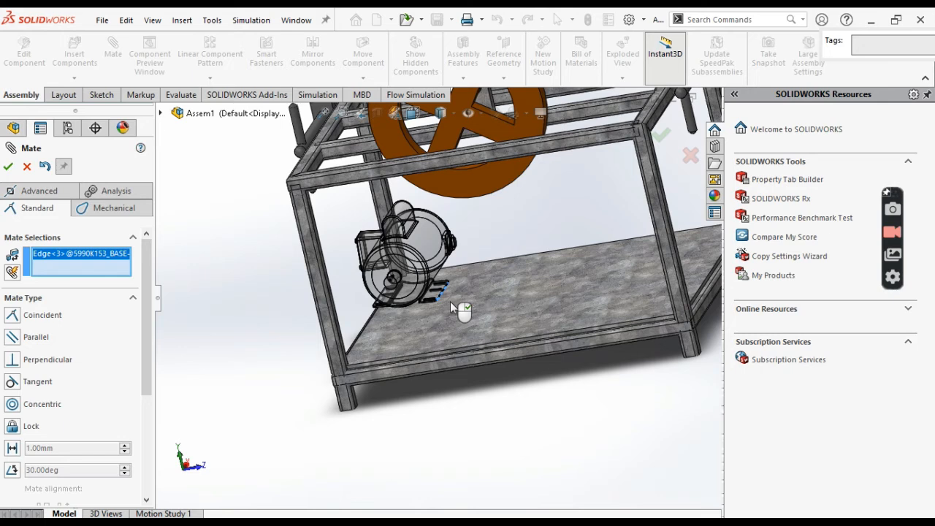
pyautogui.click(699, 293)
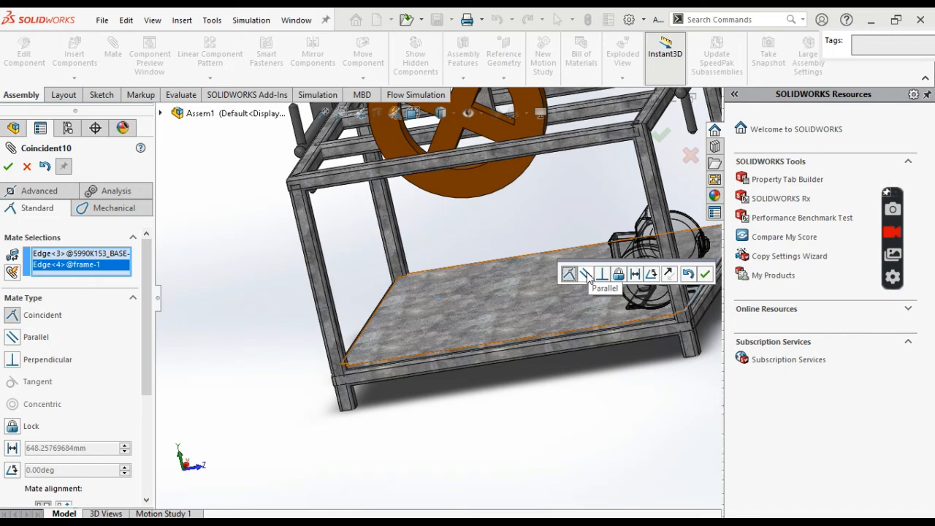
pyautogui.click(587, 274)
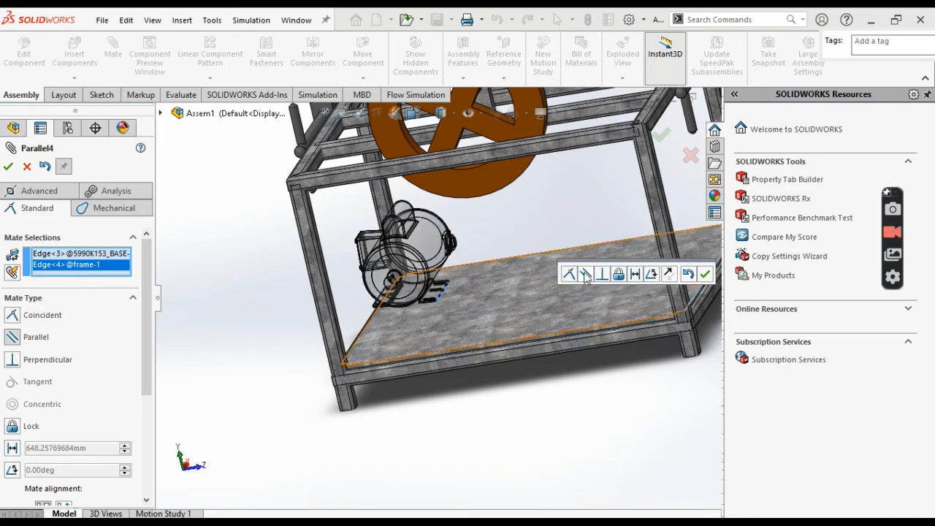
pyautogui.click(8, 168)
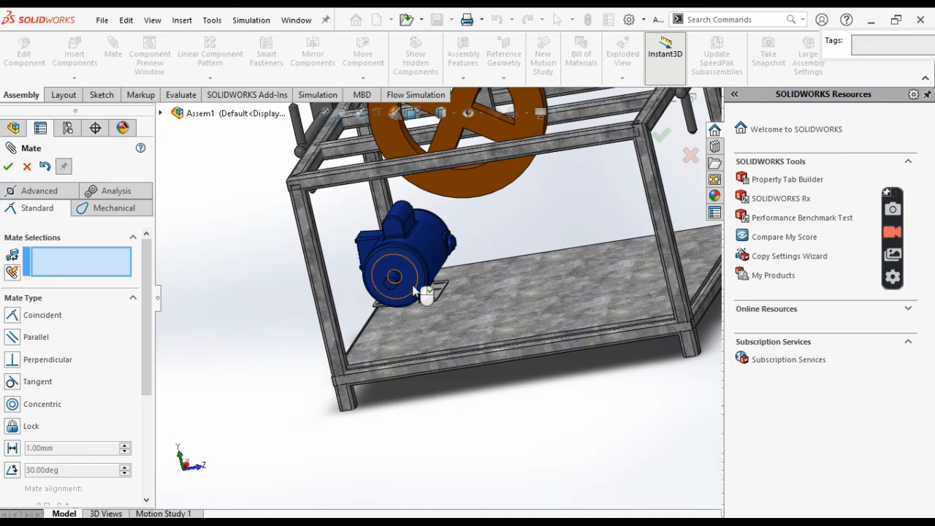
# - Move the motor toward the middle of the floor plate and mate its base's underside Coincident with the plate's top face
pyautogui.moveTo(414, 291); pyautogui.dragTo(587, 299)
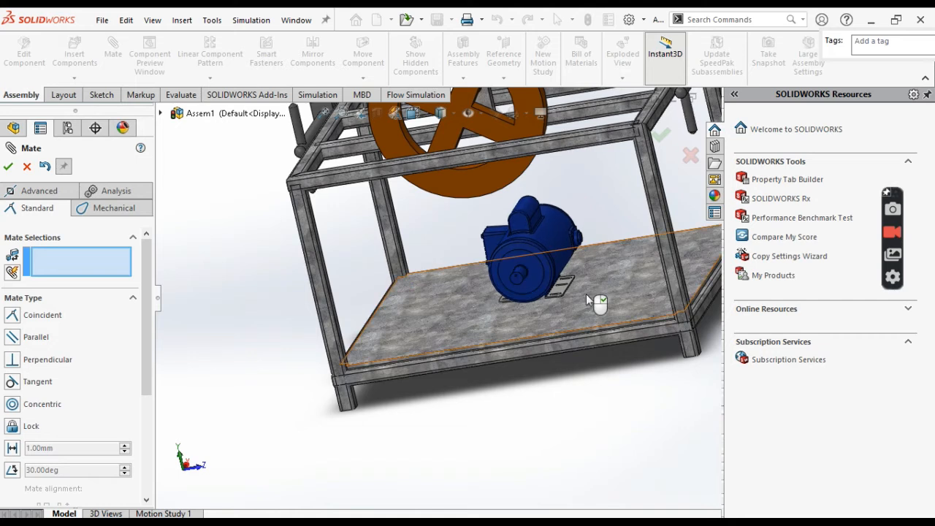
pyautogui.click(589, 300)
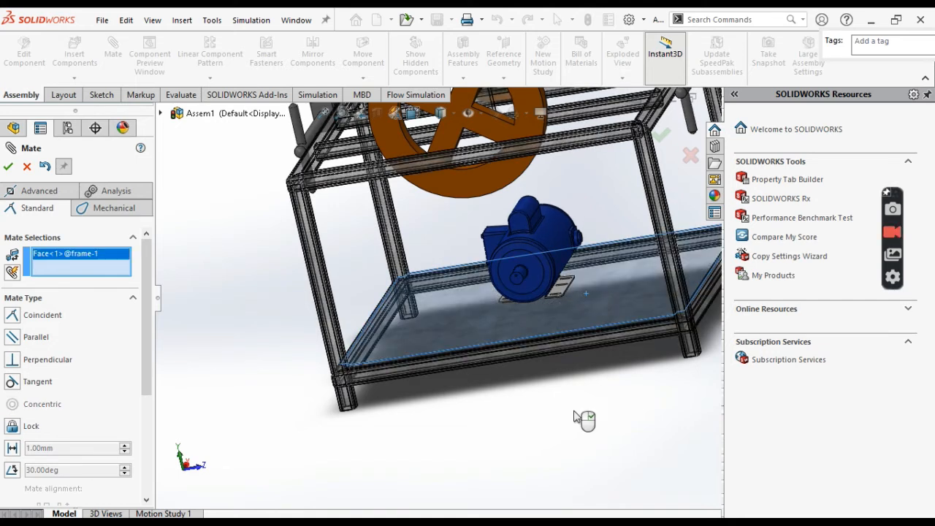
pyautogui.press('Up')
pyautogui.press('Up')
pyautogui.press('Up')
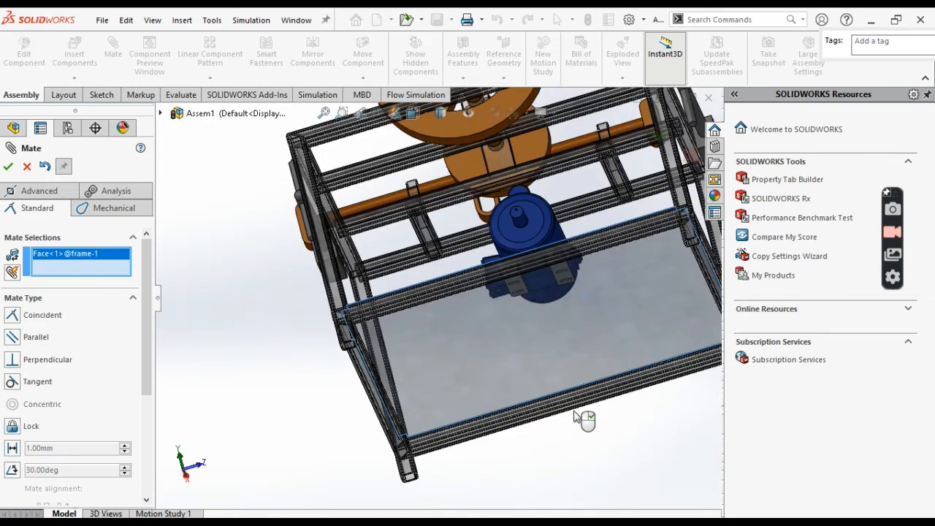
pyautogui.click(560, 269)
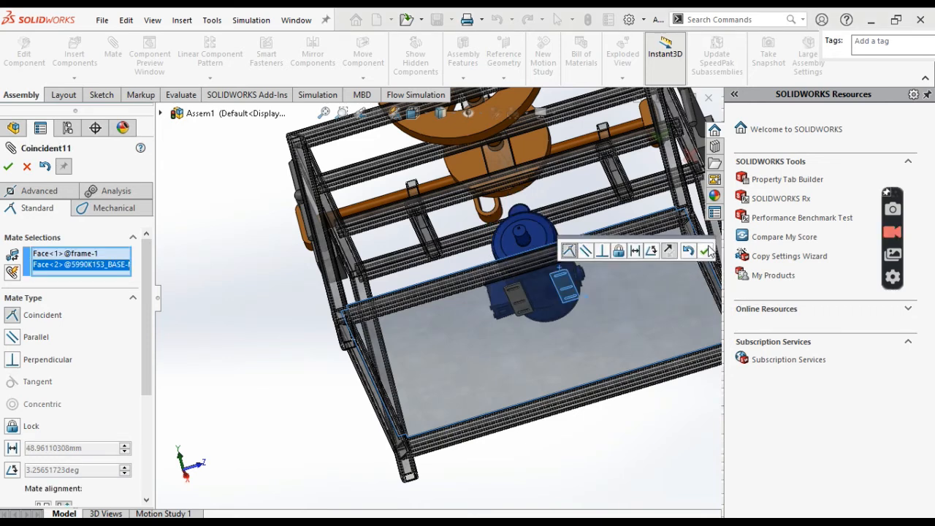
pyautogui.click(705, 251)
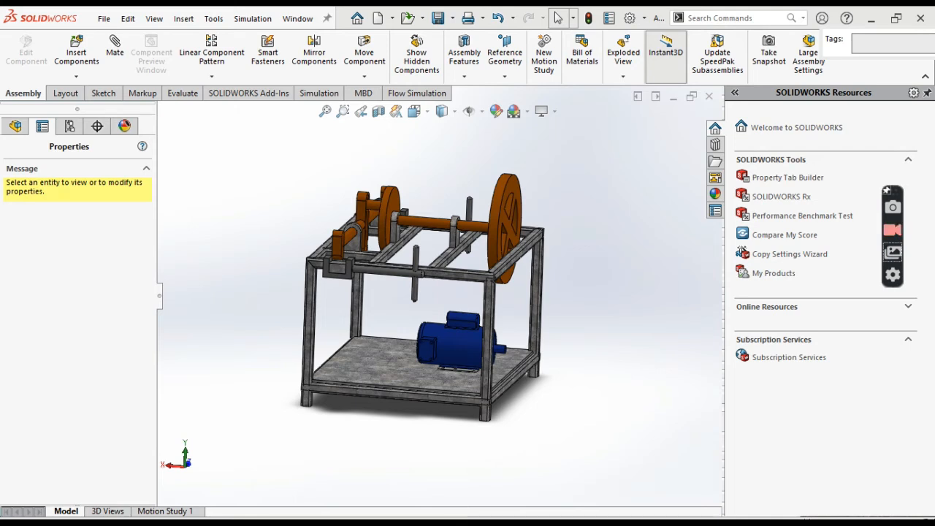
# - Start a Belt/Chain assembly feature with the large pulley's rim face and the motor's shaft face as belt members
pyautogui.click(471, 68)
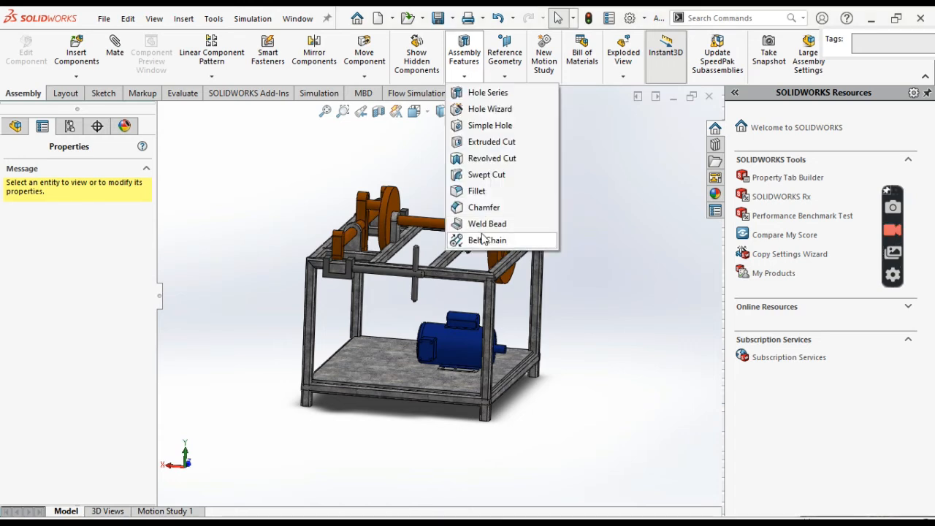
pyautogui.click(483, 240)
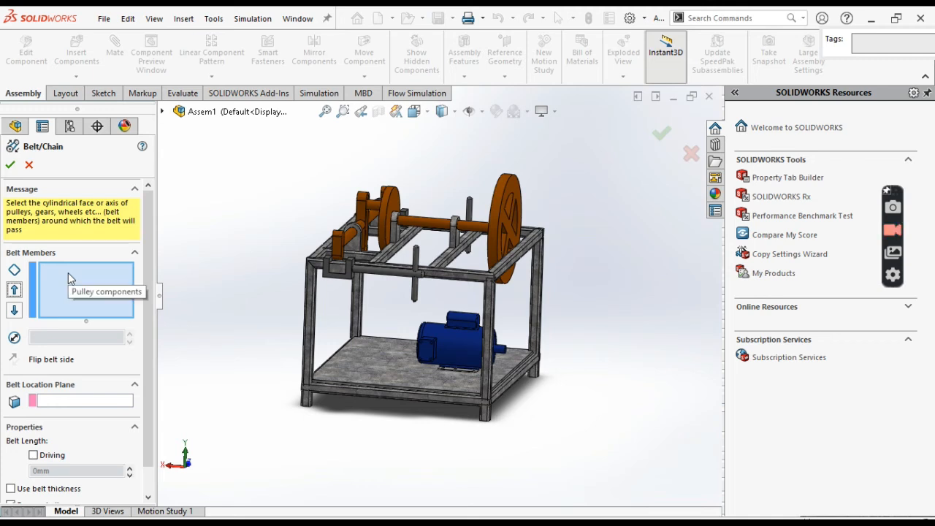
pyautogui.click(500, 198)
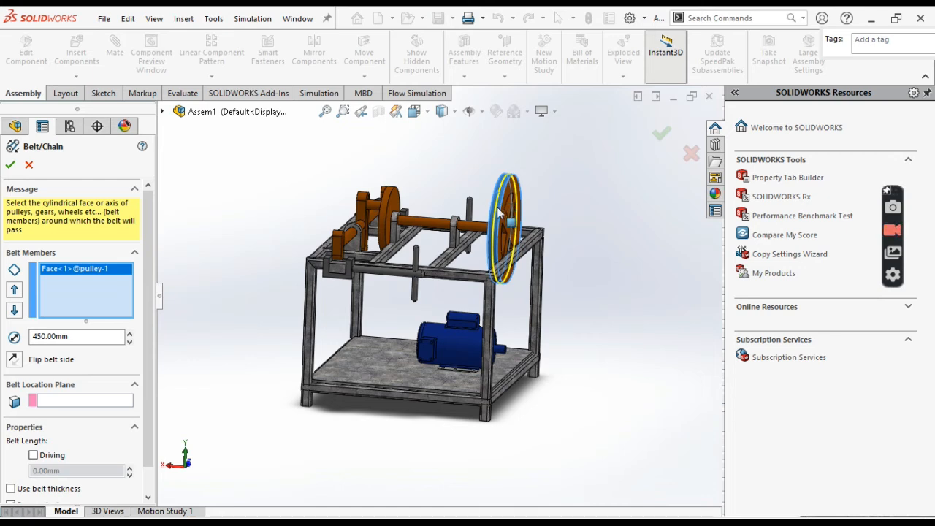
pyautogui.click(501, 353)
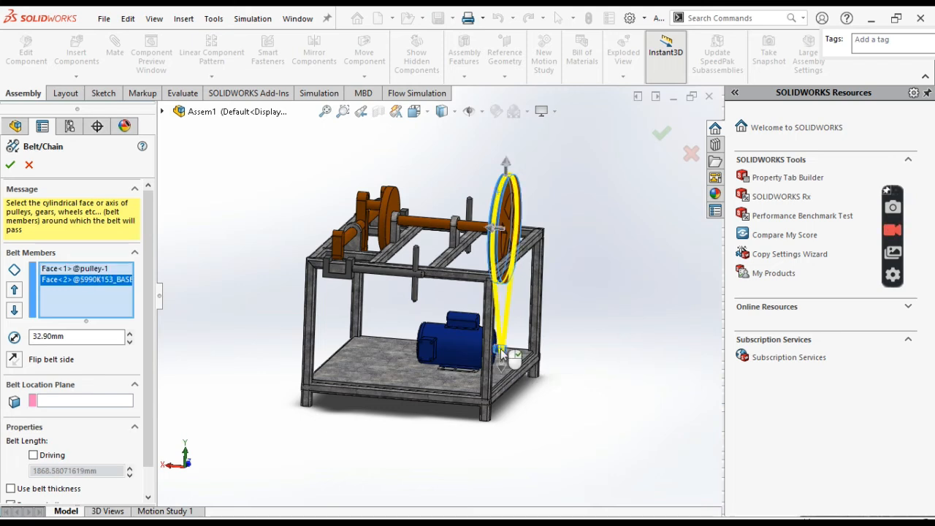
# - Examine the belt preview around the pulley and motor shaft from several sides
pyautogui.press('Left')
pyautogui.press('Left')
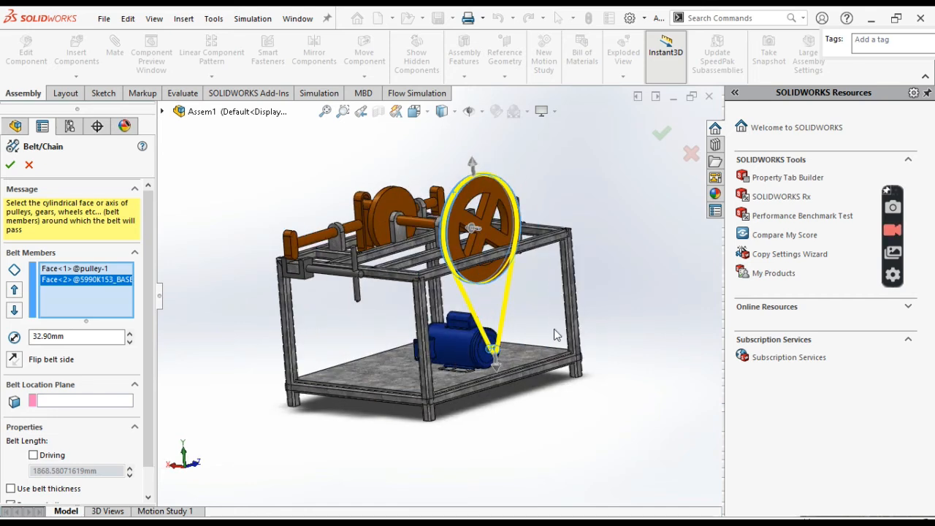
pyautogui.press('Right')
pyautogui.press('Up')
pyautogui.press('Up')
pyautogui.press('Up')
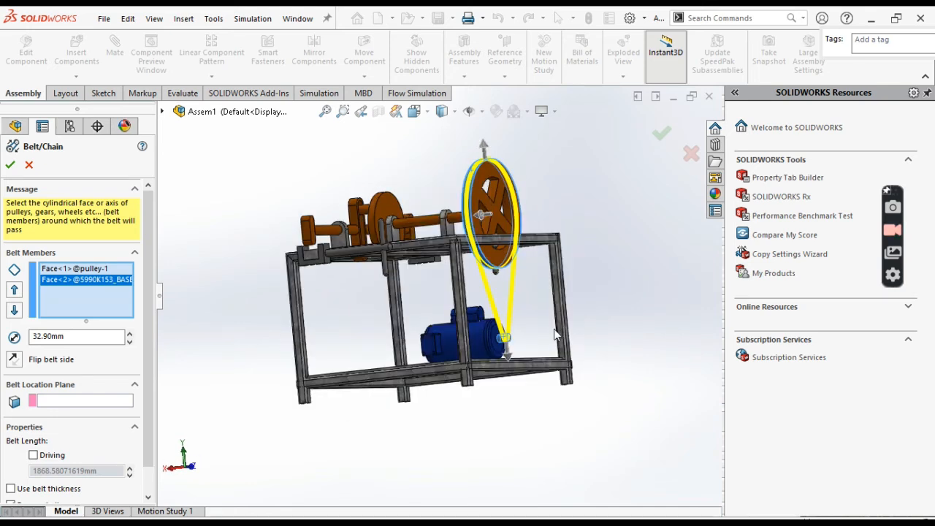
pyautogui.press('Left')
pyautogui.press('Left')
pyautogui.press('Left')
pyautogui.press('Left')
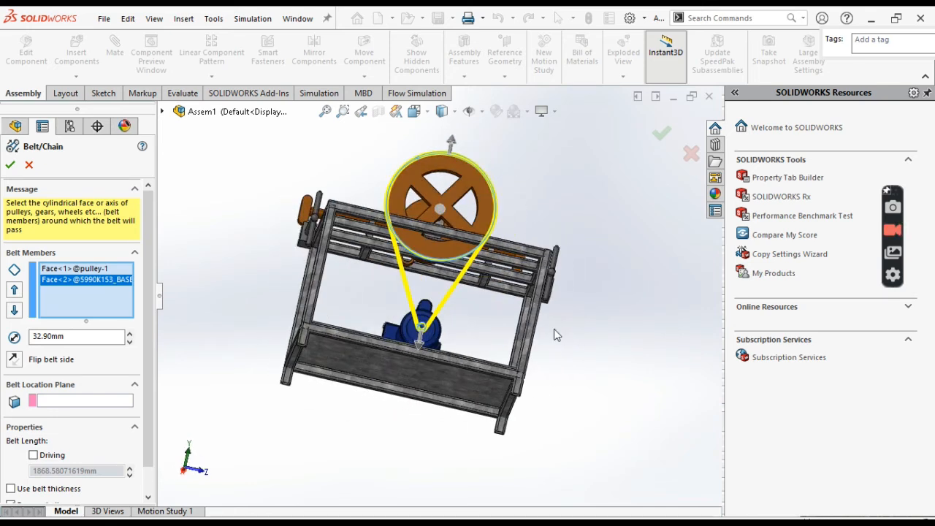
pyautogui.press('Down')
pyautogui.press('Down')
pyautogui.press('Up')
pyautogui.press('Up')
pyautogui.press('Up')
pyautogui.press('Right')
pyautogui.press('Right')
pyautogui.press('Right')
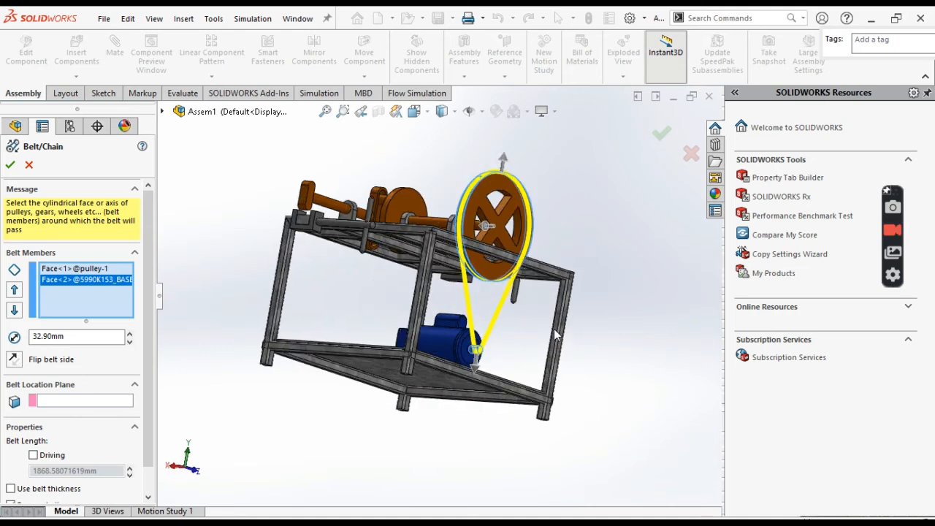
pyautogui.press('Down')
pyautogui.press('Down')
pyautogui.press('Down')
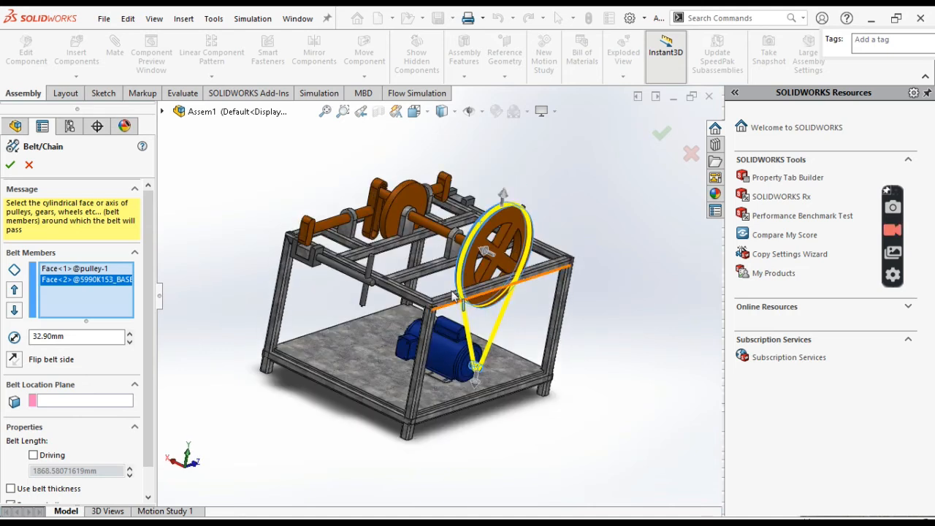
pyautogui.press('Left')
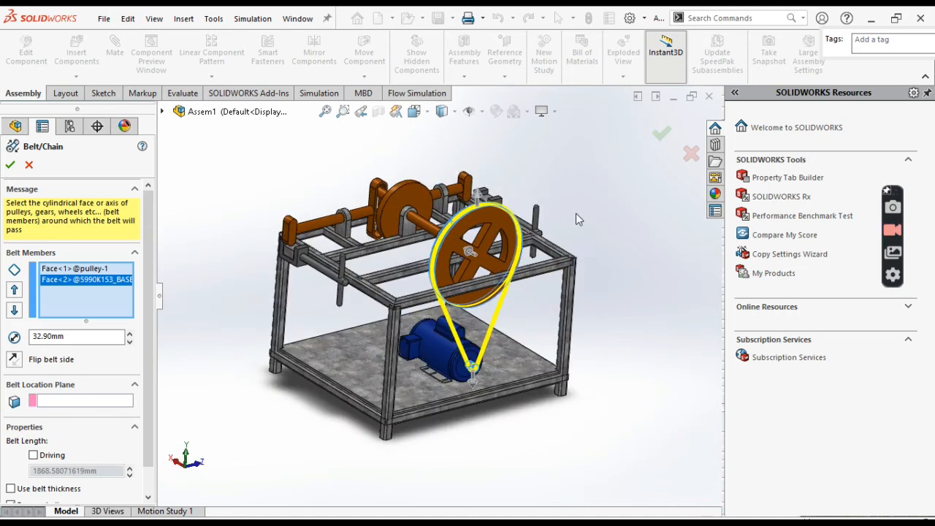
# - Create the belt between the pulley and the motor shaft with the chosen members
pyautogui.click(9, 166)
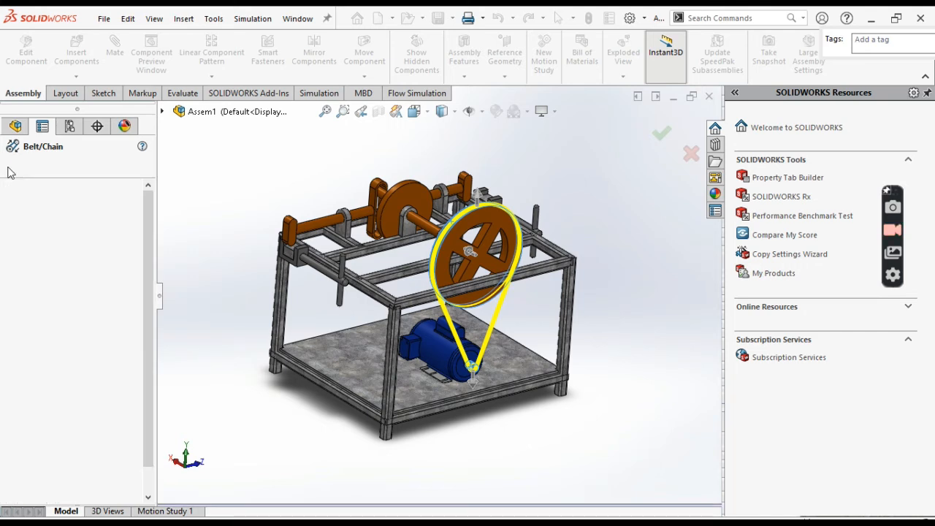
pyautogui.click(582, 191)
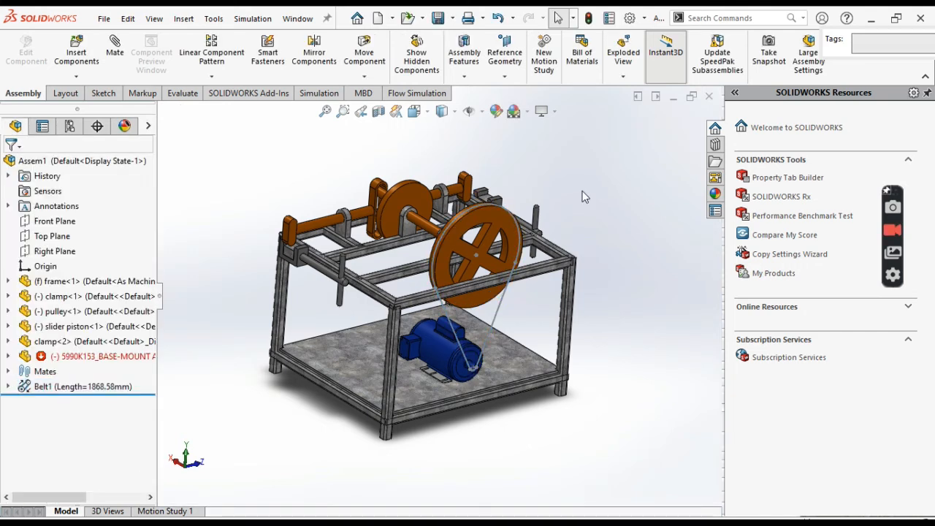
pyautogui.press('Up')
pyautogui.press('Left')
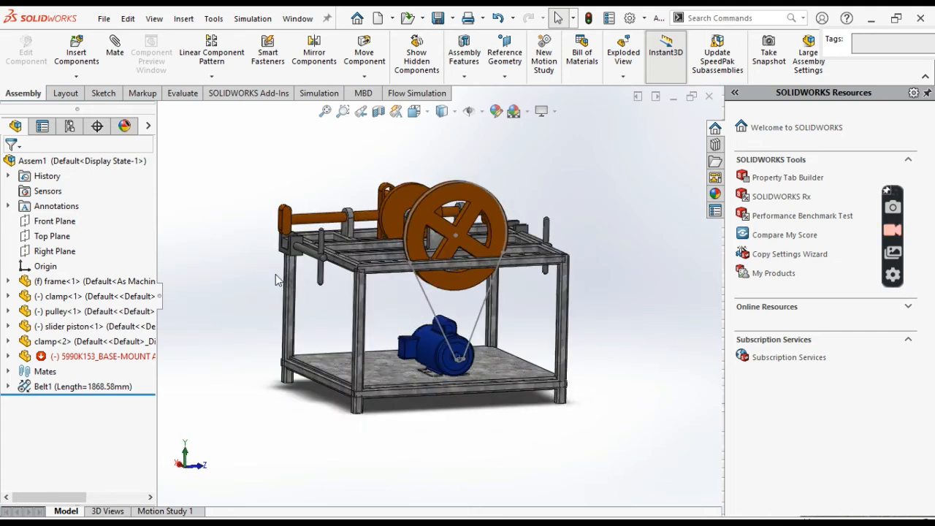
# - Edit the Belt1 feature and enable Driving belt length, Use belt thickness and Create belt part
pyautogui.click(8, 390)
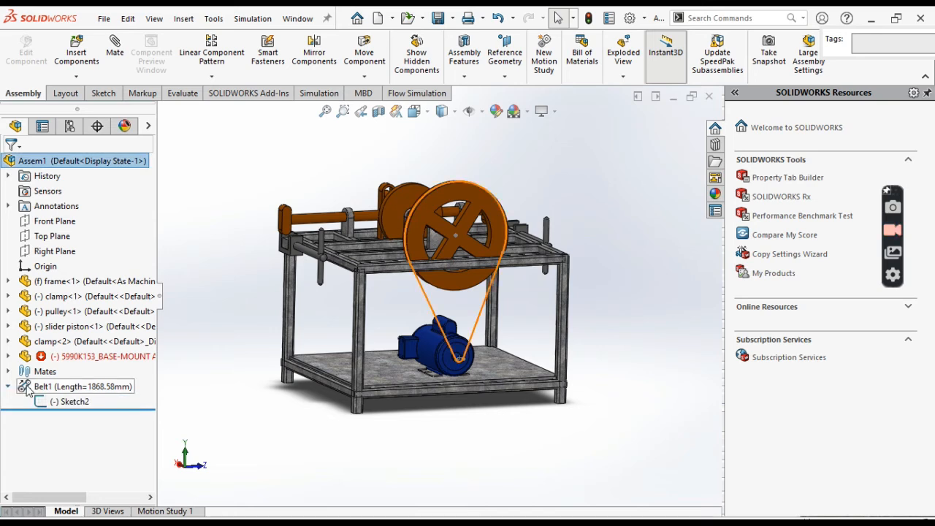
pyautogui.rightClick(28, 389)
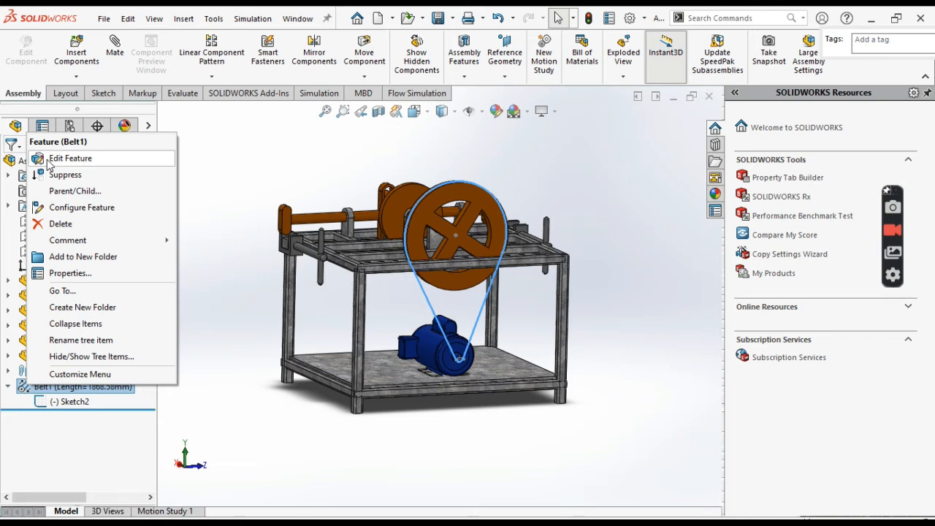
pyautogui.click(70, 157)
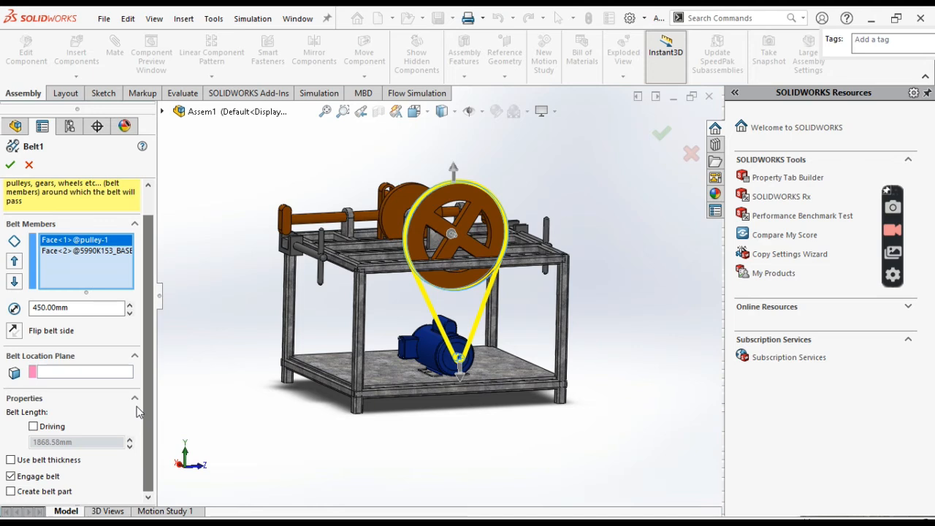
pyautogui.click(34, 427)
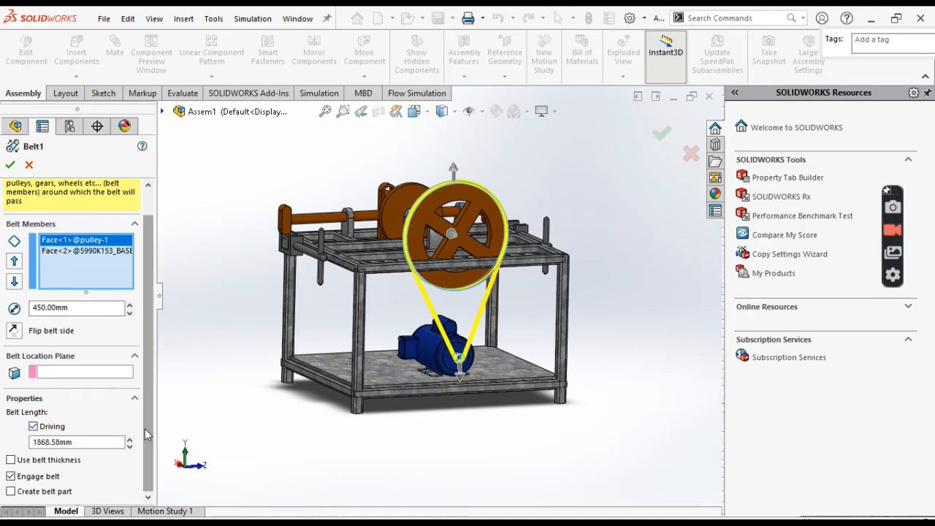
pyautogui.click(11, 460)
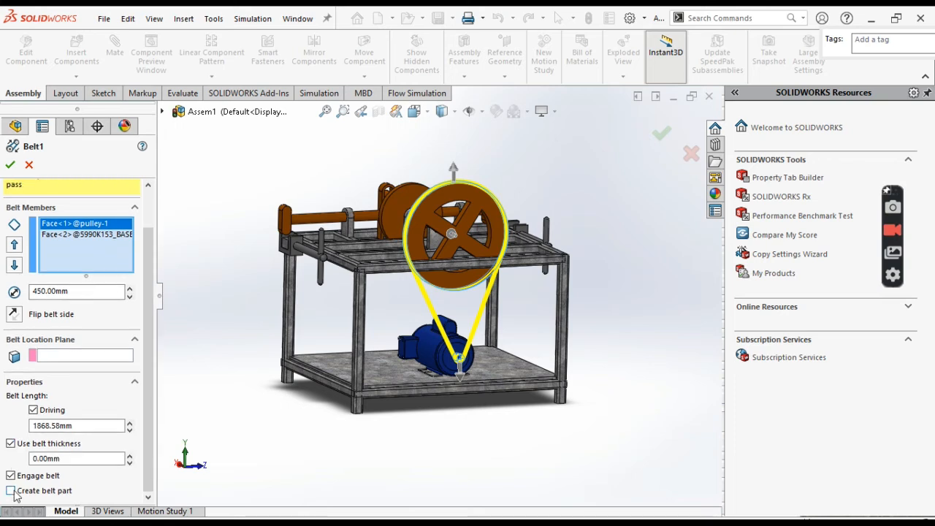
pyautogui.click(11, 491)
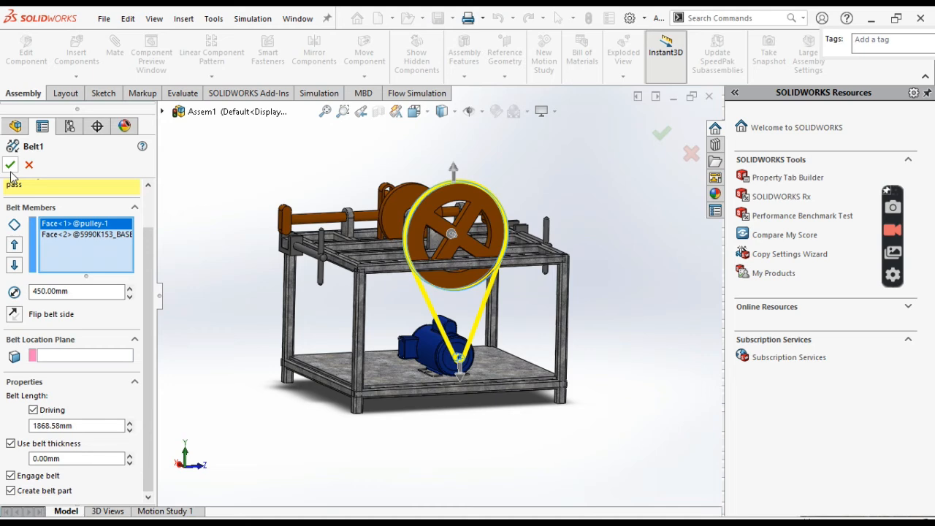
# - Apply the belt changes and save the assembly as yoke
pyautogui.click(10, 165)
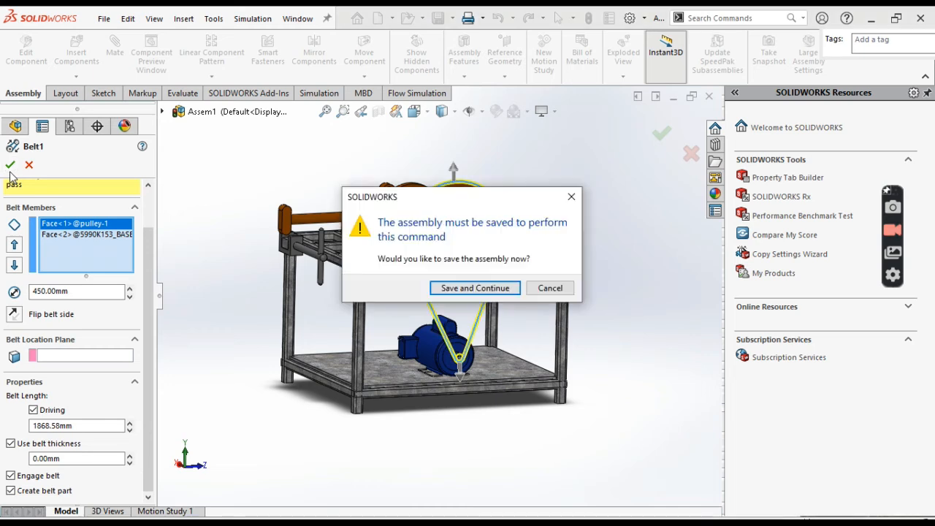
pyautogui.click(533, 287)
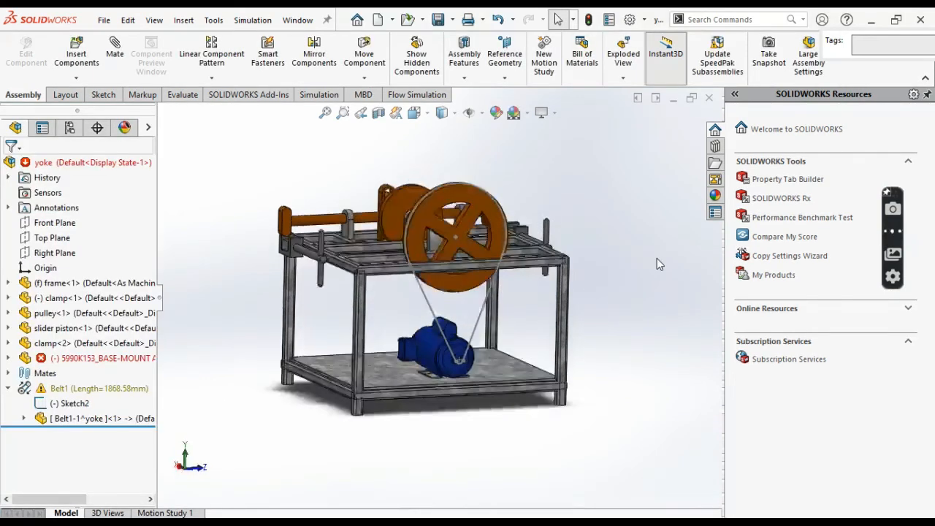
pyautogui.press('Down')
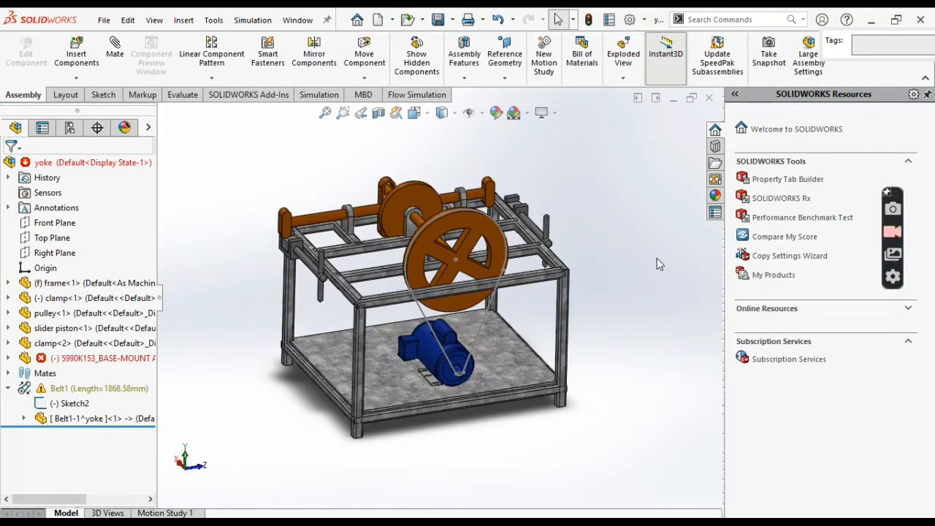
# - Open the Belt1-1^yoke part of the Belt1 feature for editing and view its derived belt sketch
pyautogui.click(80, 418)
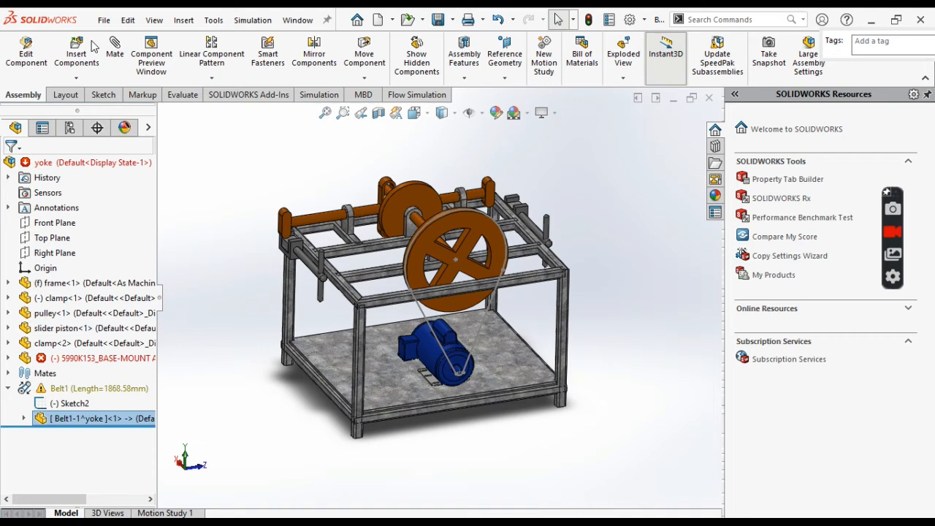
pyautogui.click(91, 41)
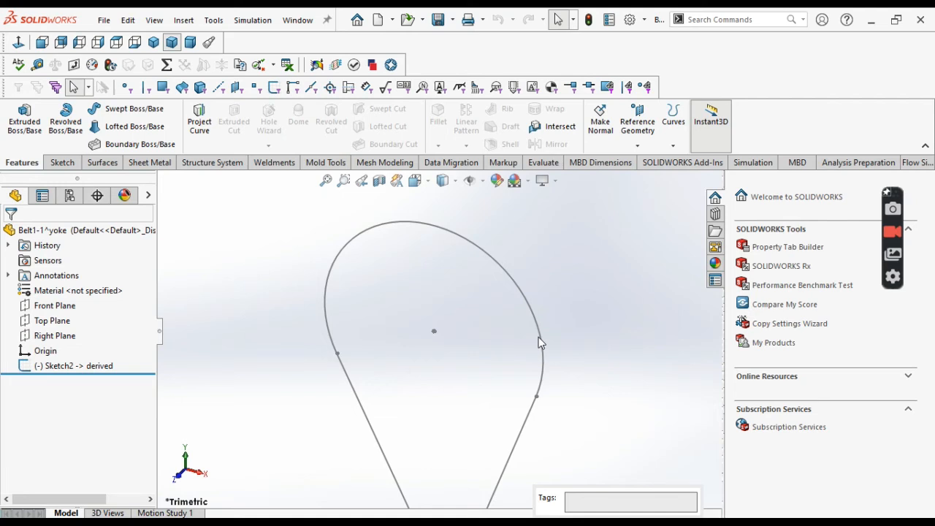
pyautogui.scroll(3, 538, 336)
pyautogui.moveTo(538, 337); pyautogui.dragTo(539, 305, button='middle')
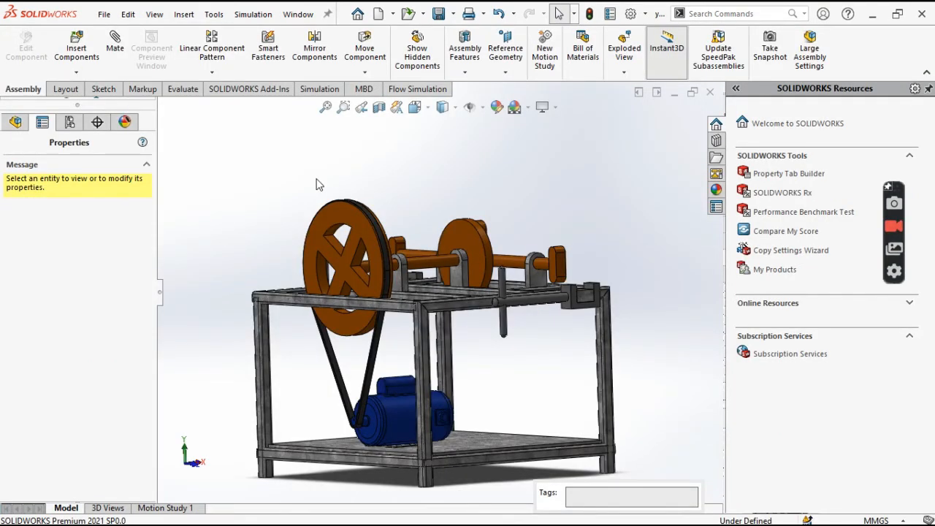
# - Examine the assembly with the belt around the pulley and motor shaft from several sides
pyautogui.press('Left')
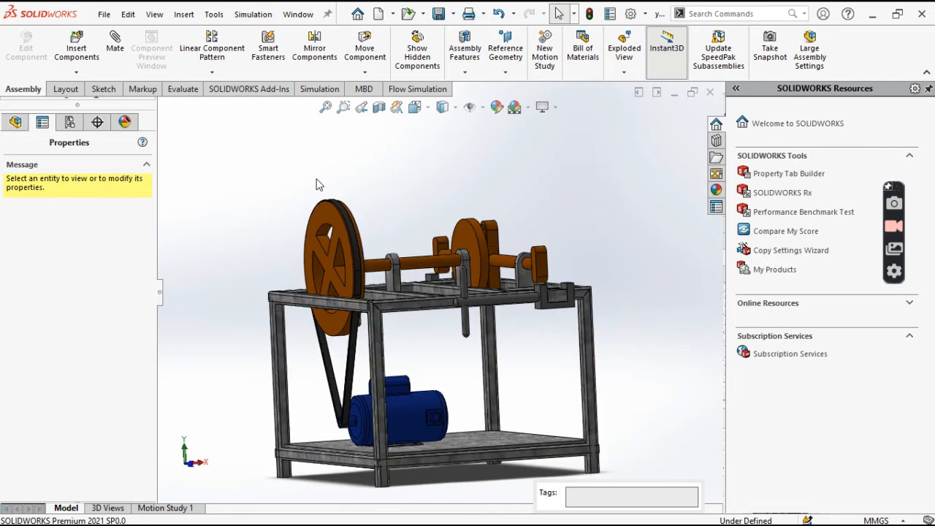
pyautogui.moveTo(316, 184); pyautogui.dragTo(283, 216, button='middle')
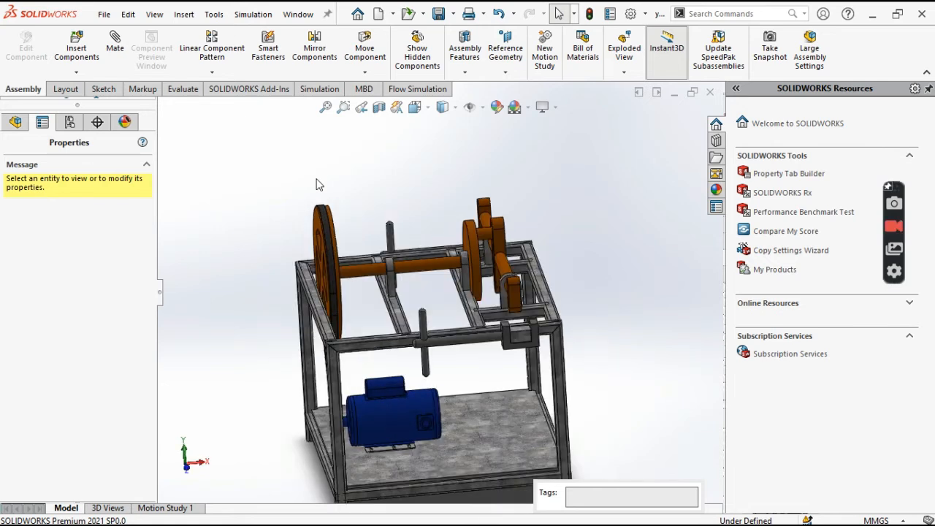
pyautogui.moveTo(316, 184); pyautogui.dragTo(269, 143, button='middle')
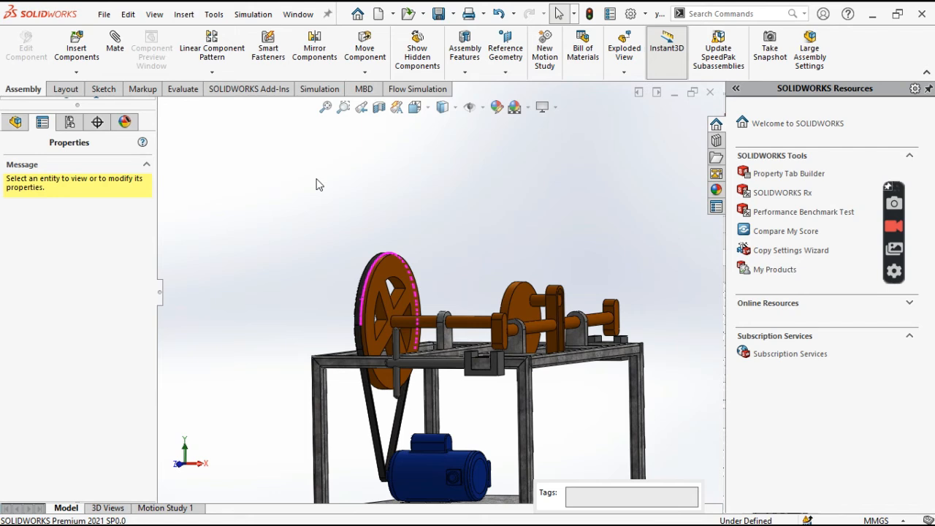
pyautogui.hotkey('ctrl', '7')
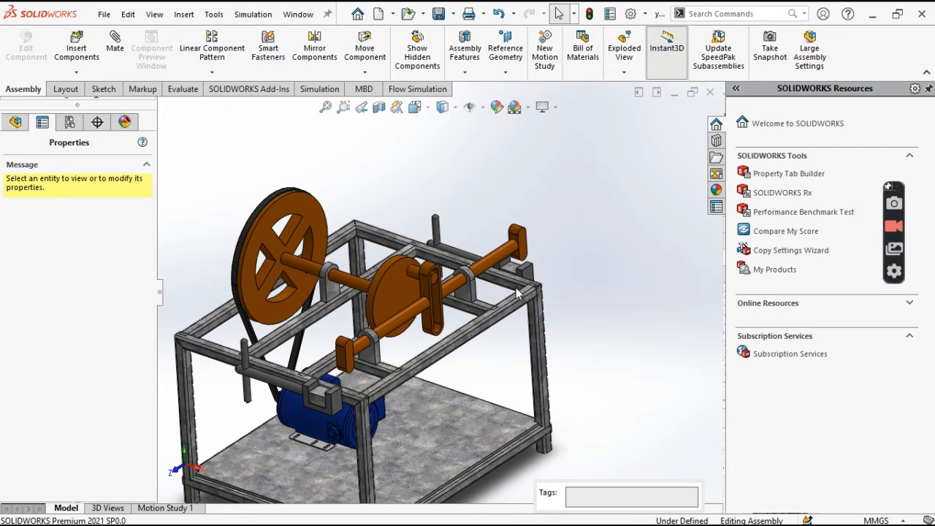
pyautogui.moveTo(516, 292); pyautogui.dragTo(532, 307, button='middle')
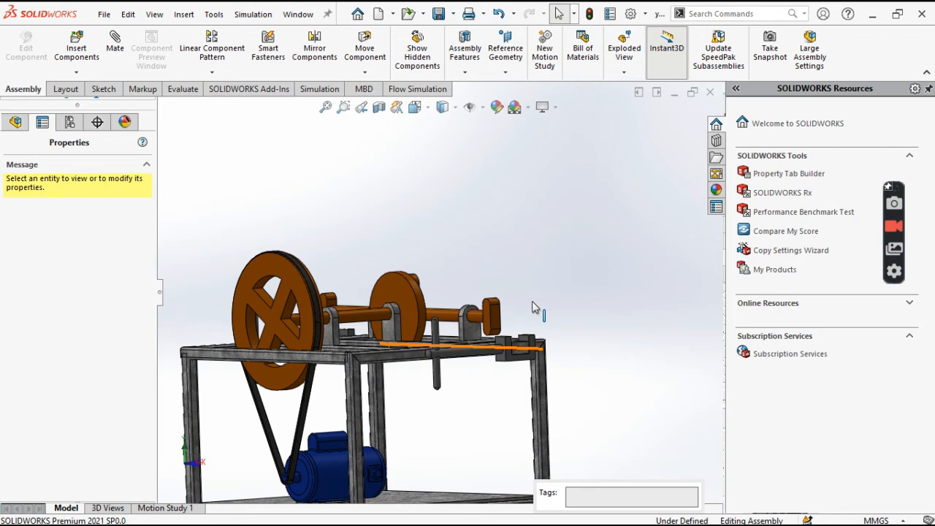
pyautogui.scroll(4, 533, 306)
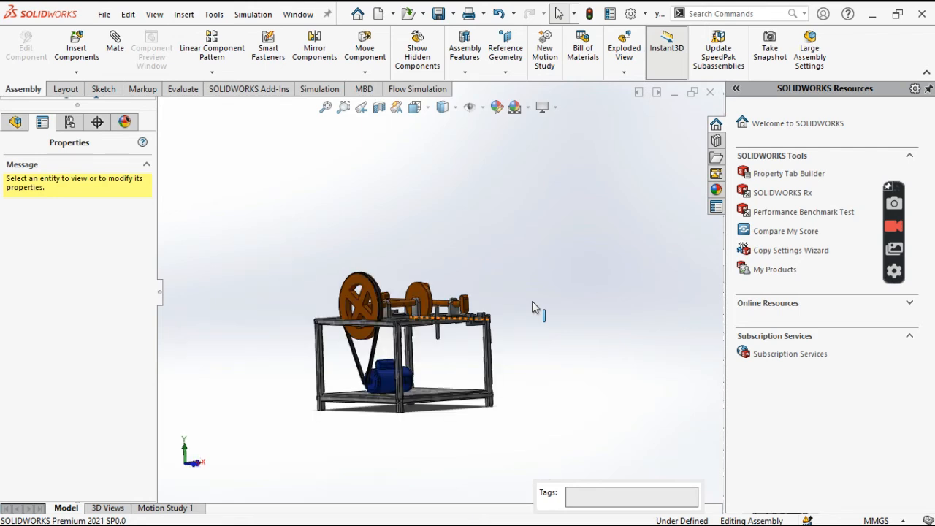
pyautogui.press('Down')
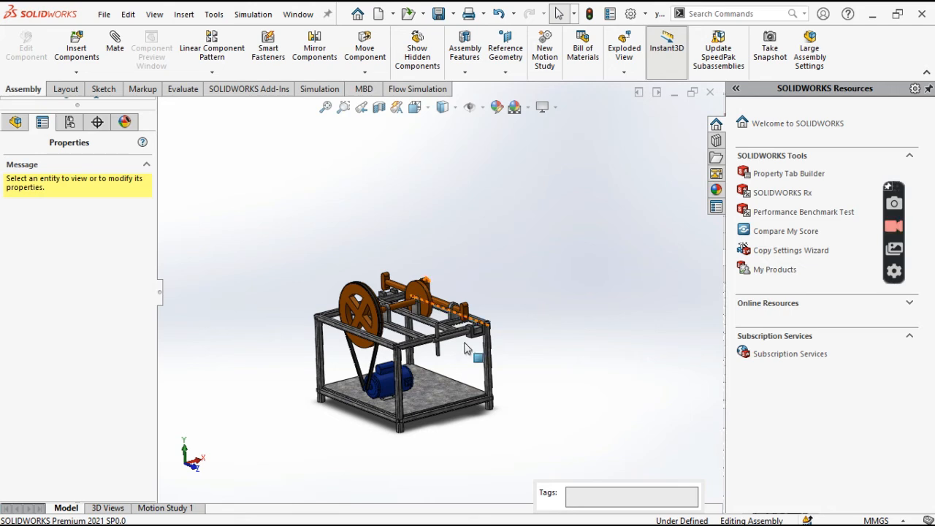
pyautogui.scroll(-4, 406, 353)
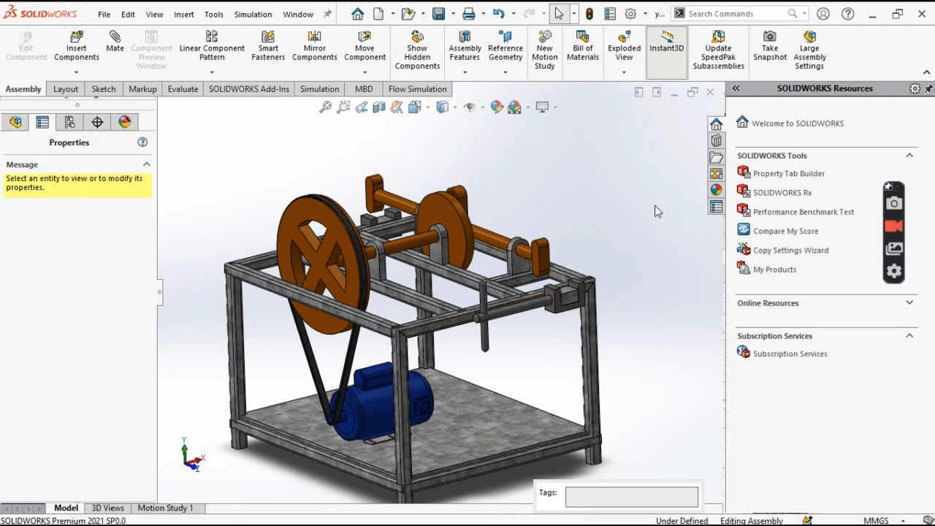
pyautogui.press('Down')
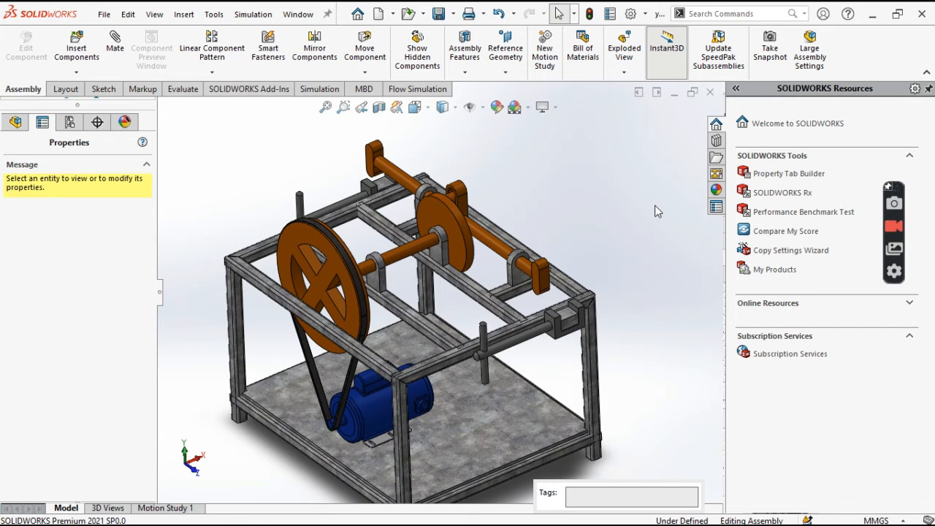
pyautogui.press('Up')
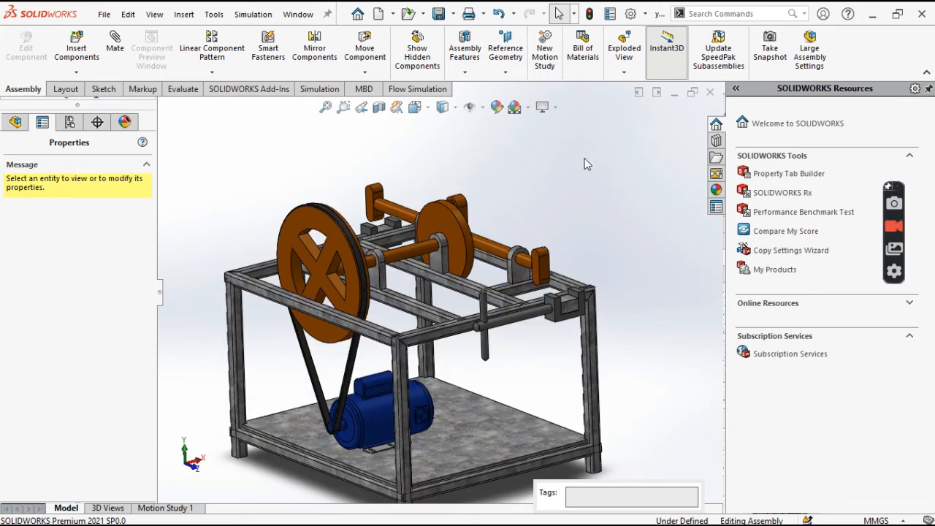
# - Show the assembly in the Dimetric view and inspect the yoke mechanism and belt drive from different angles
pyautogui.click(429, 108)
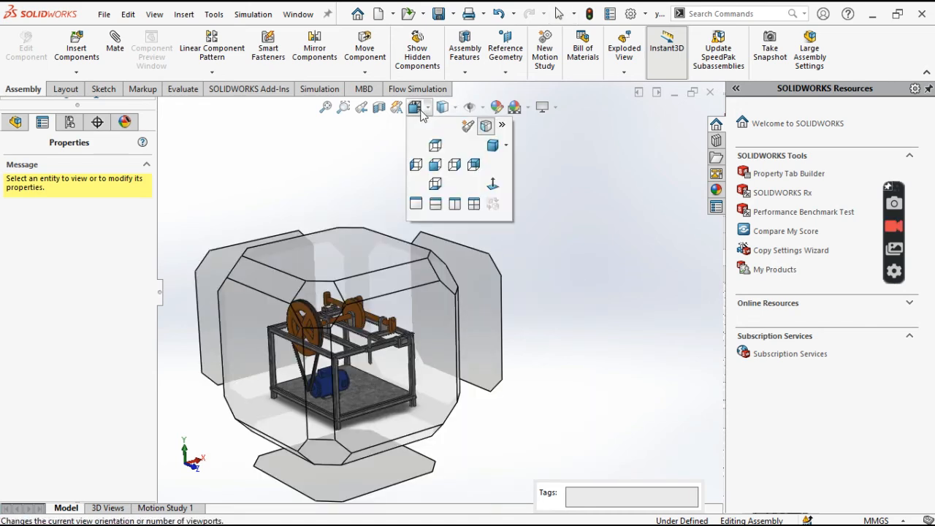
pyautogui.click(505, 144)
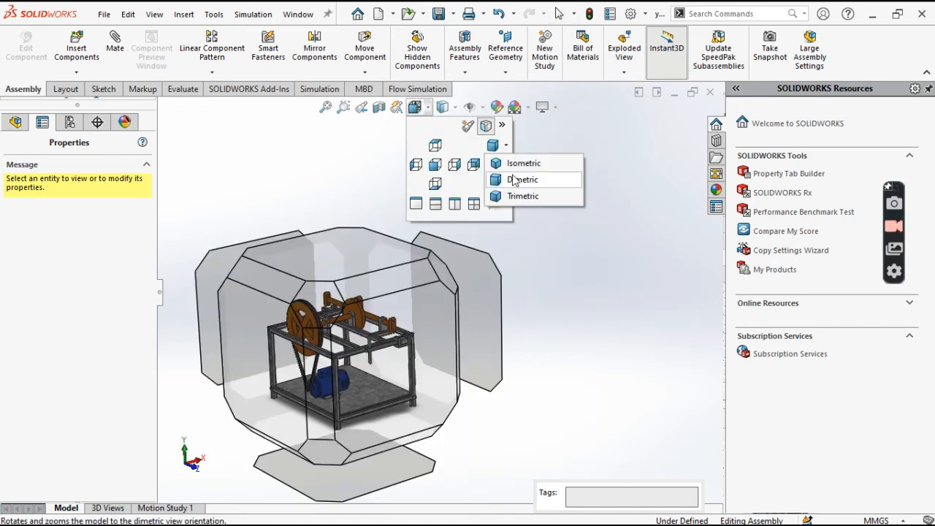
pyautogui.click(515, 180)
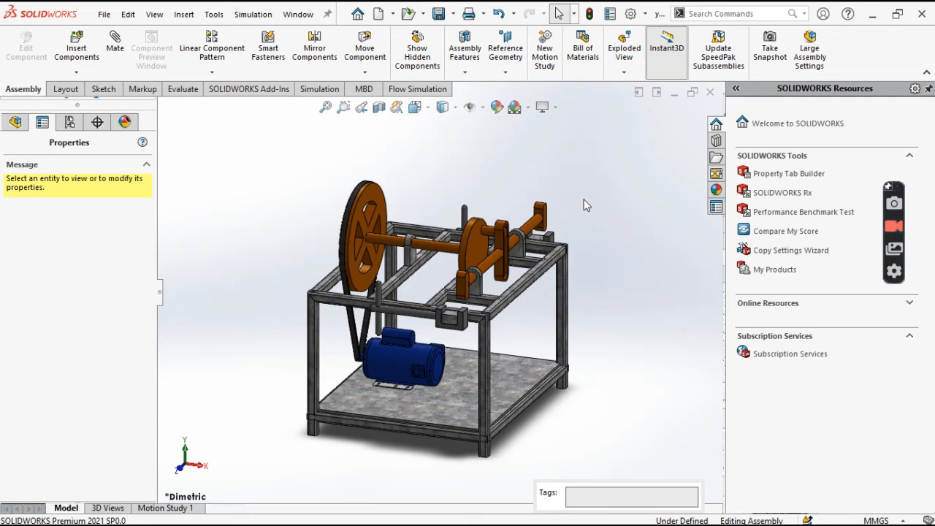
pyautogui.press('Up')
pyautogui.press('Right')
pyautogui.press('Right')
pyautogui.press('Right')
pyautogui.press('Right')
pyautogui.press('Right')
pyautogui.press('Right')
pyautogui.press('Down')
pyautogui.press('Up')
pyautogui.press('Left')
pyautogui.press('Left')
pyautogui.press('Left')
pyautogui.press('Down')
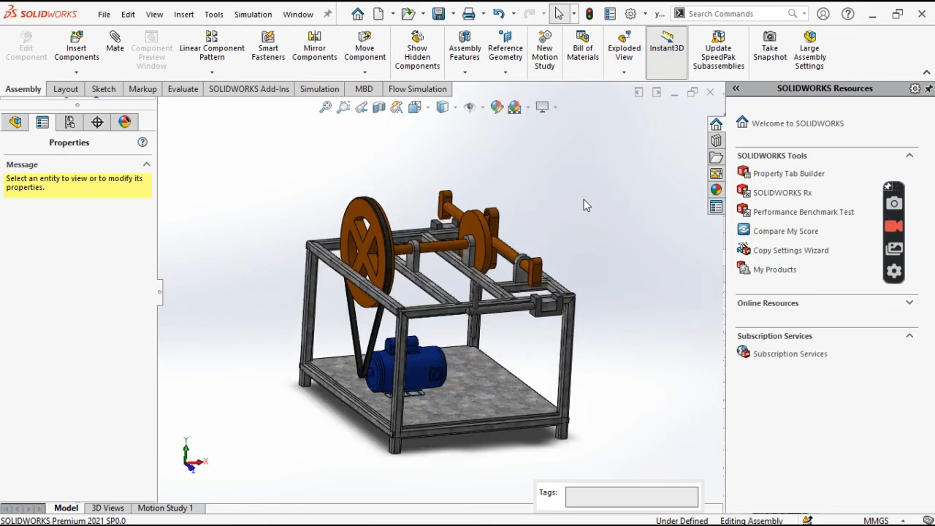
pyautogui.press('Up')
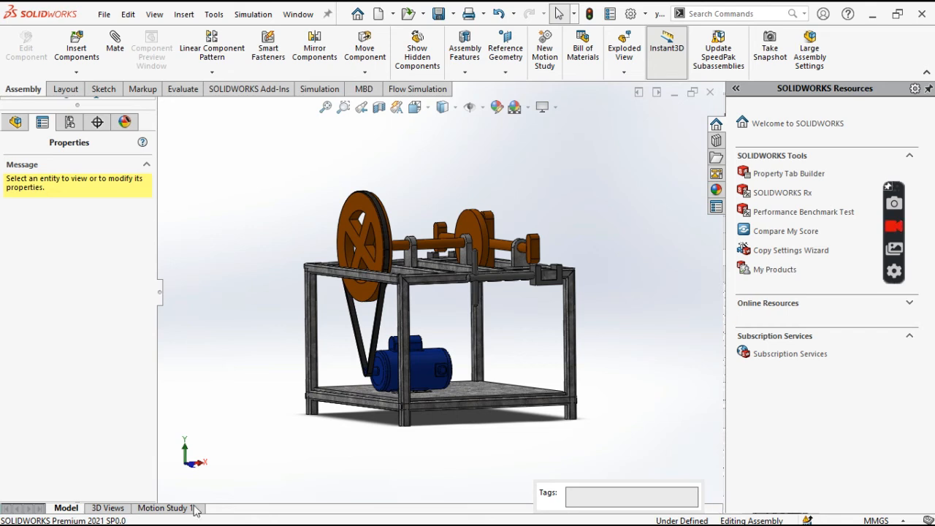
# - Open Motion Study 1 and set its Animation frame rate to 15 frames per second
pyautogui.click(167, 507)
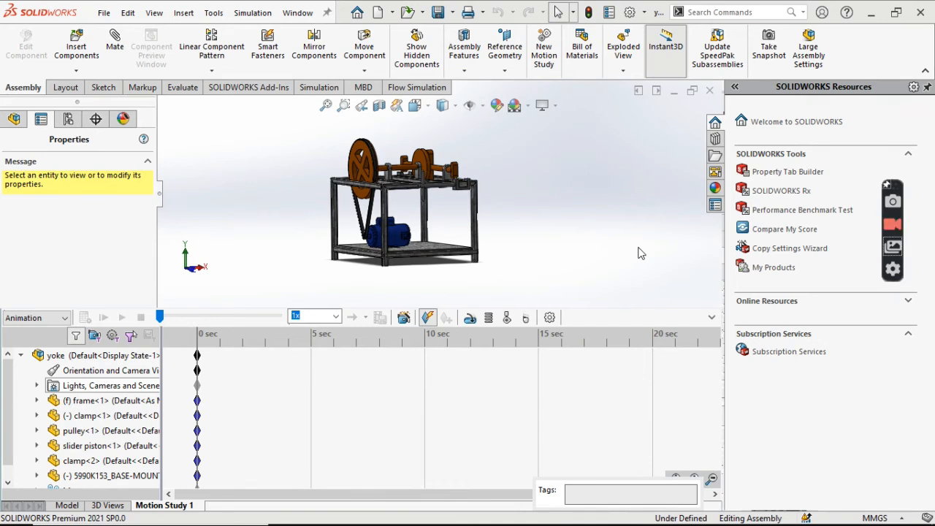
pyautogui.click(63, 318)
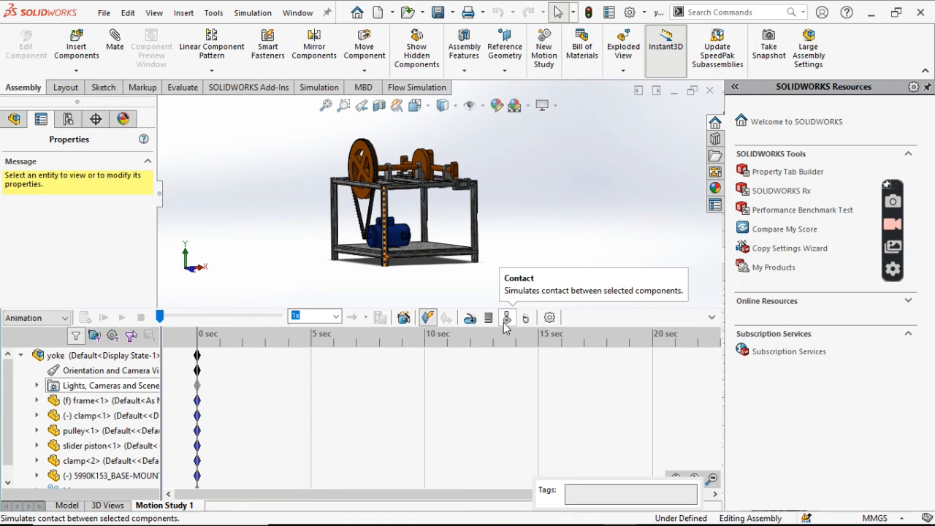
pyautogui.click(426, 318)
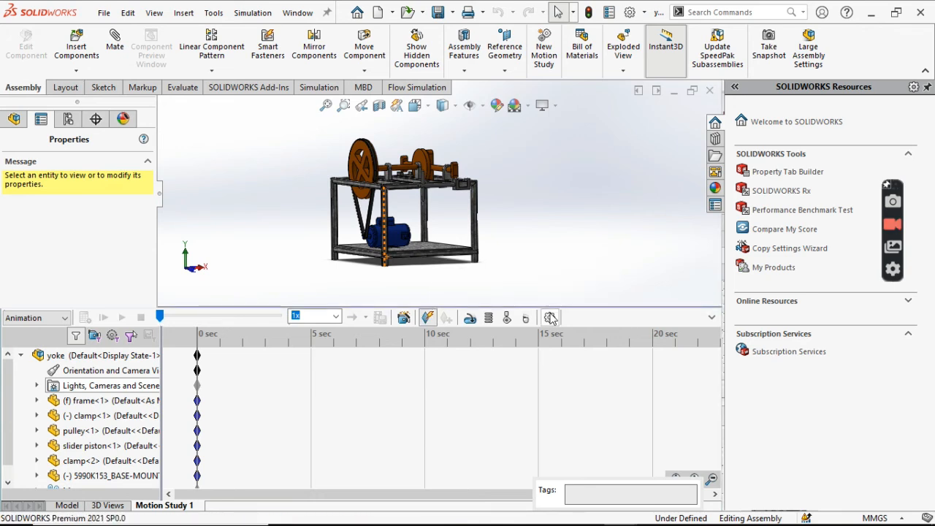
pyautogui.click(550, 318)
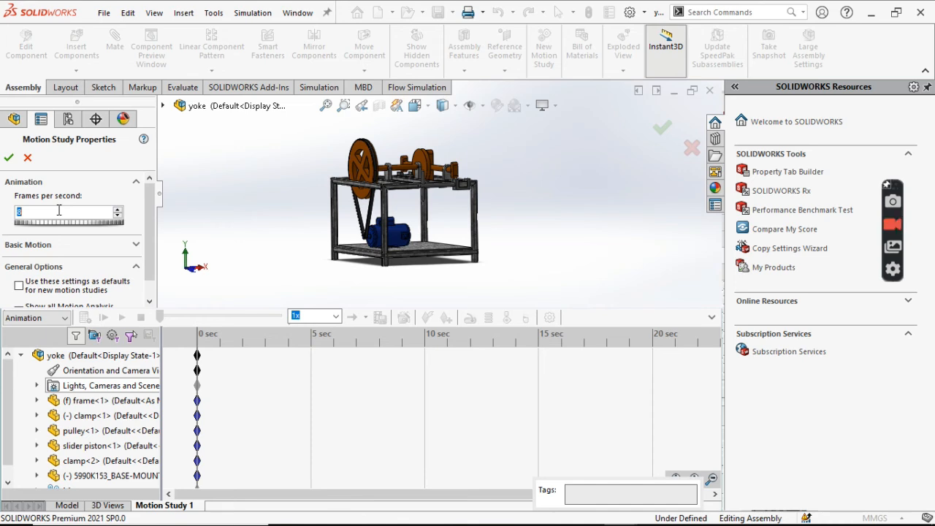
pyautogui.write('15')
pyautogui.scroll(-1, 147, 206)
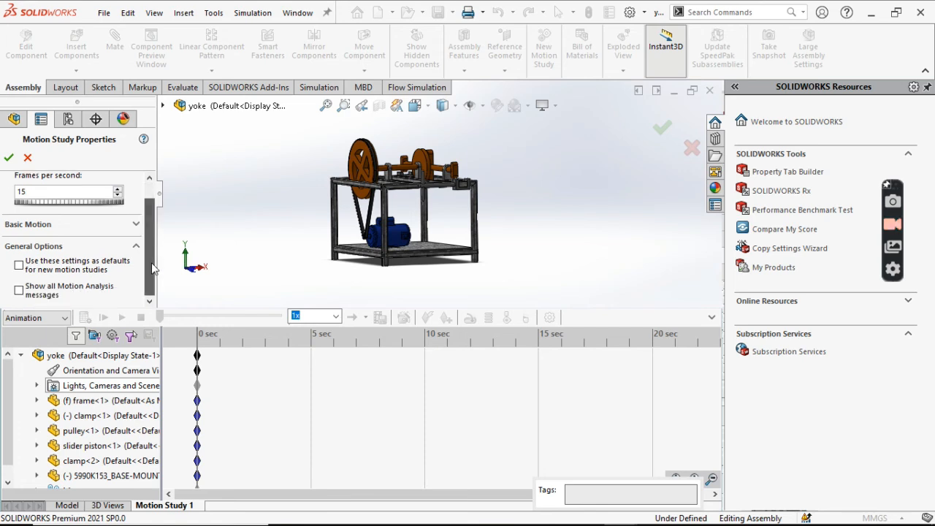
pyautogui.scroll(1, 146, 206)
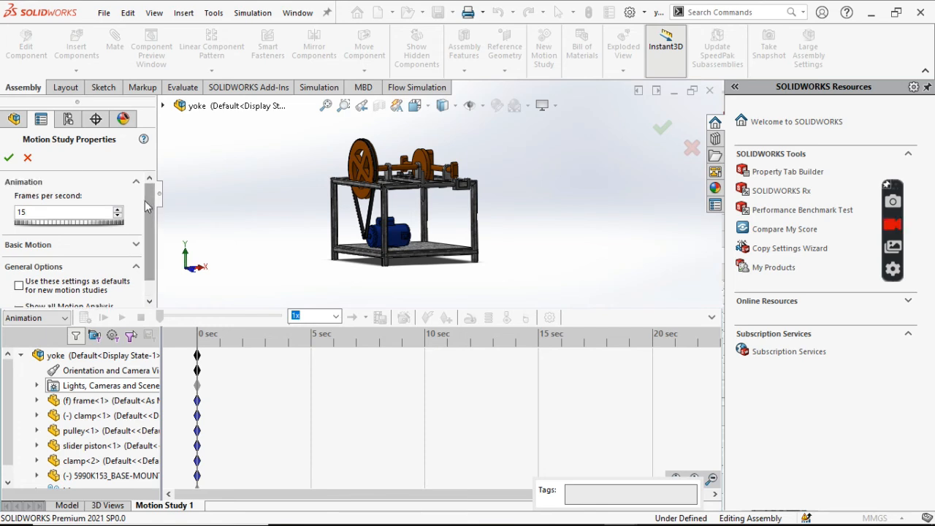
pyautogui.click(8, 157)
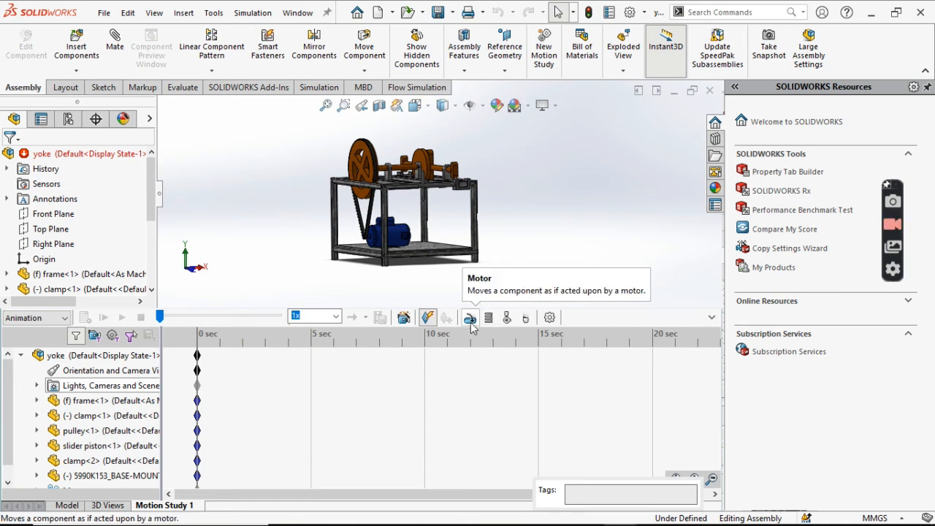
# - Start a Rotary Motor on the pulley's outer face and check its rotation direction
pyautogui.click(471, 324)
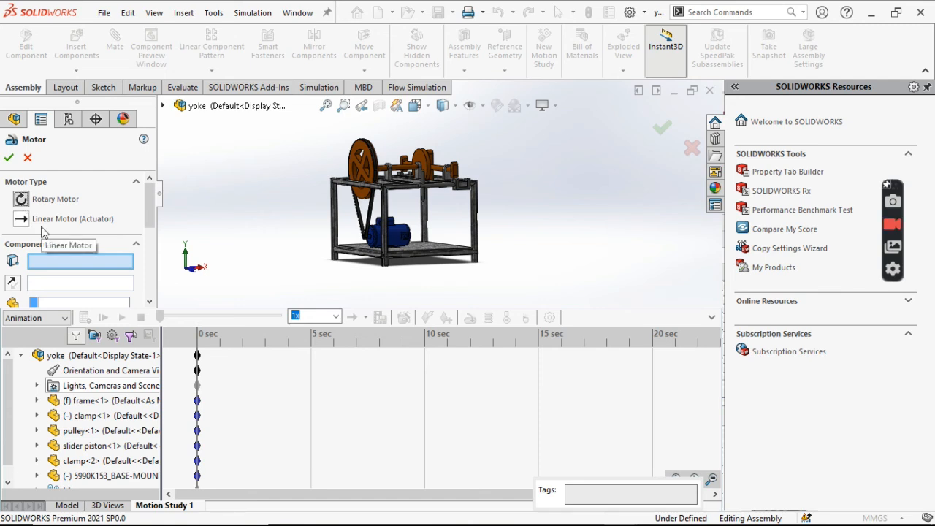
pyautogui.scroll(-5, 374, 170)
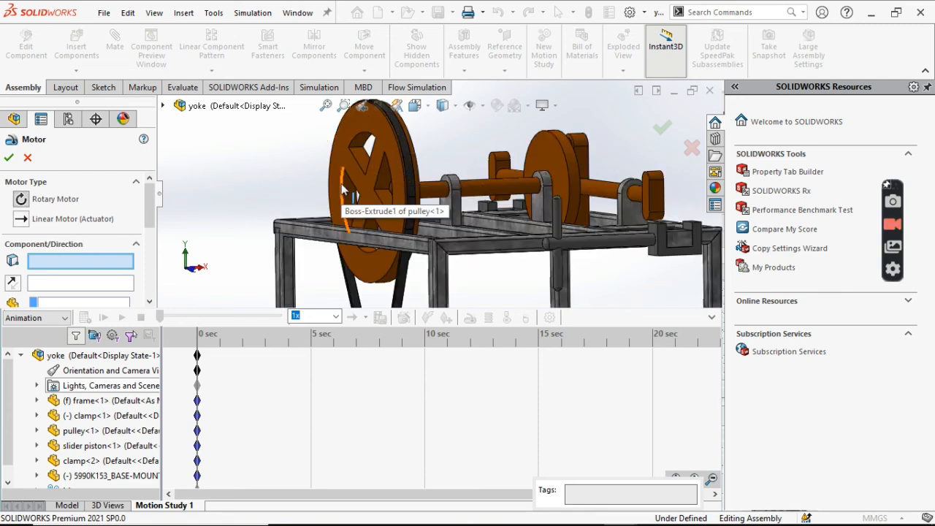
pyautogui.scroll(3, 344, 188)
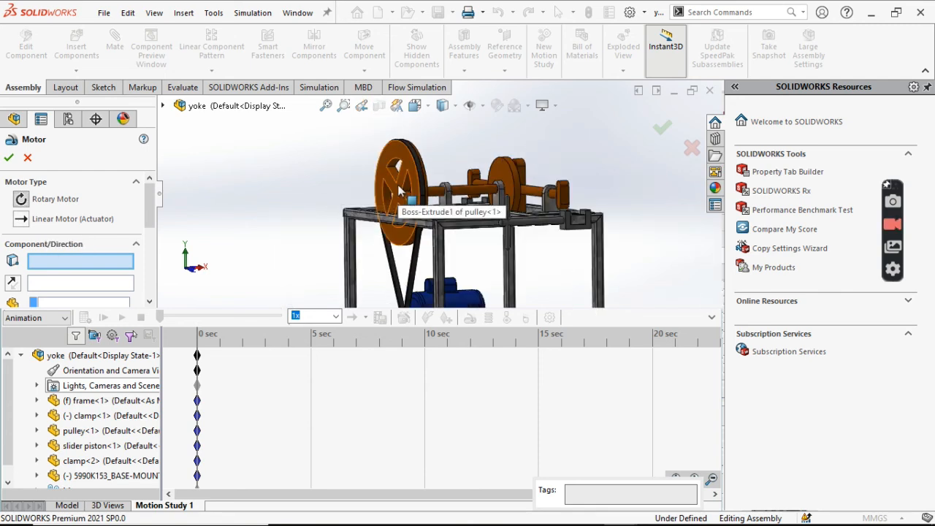
pyautogui.click(399, 190)
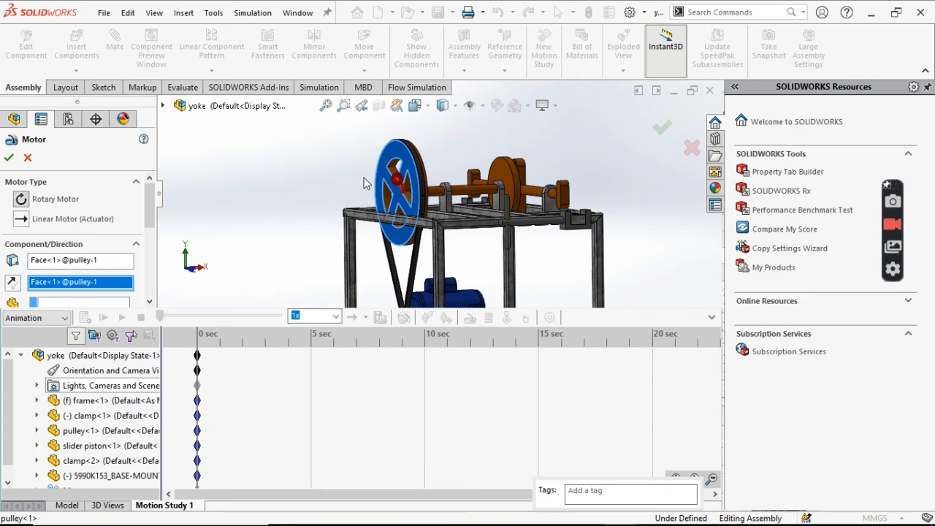
pyautogui.press('Down')
pyautogui.press('Right')
pyautogui.press('Down')
pyautogui.press('Up')
pyautogui.press('Up')
pyautogui.press('Right')
pyautogui.press('Right')
pyautogui.press('Down')
pyautogui.press('Down')
pyautogui.press('Up')
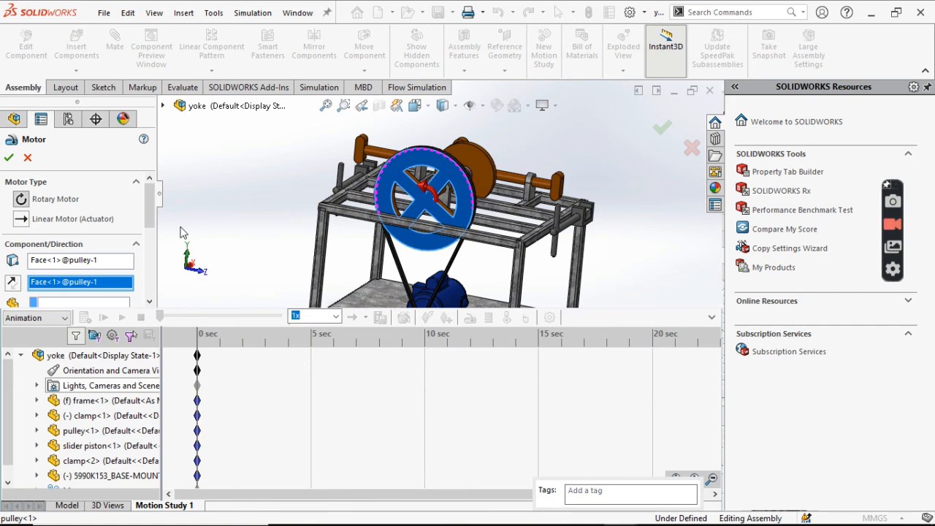
# - Make the motor move relative to the frame and set its constant speed to 20 RPM
pyautogui.scroll(-3, 20, 219)
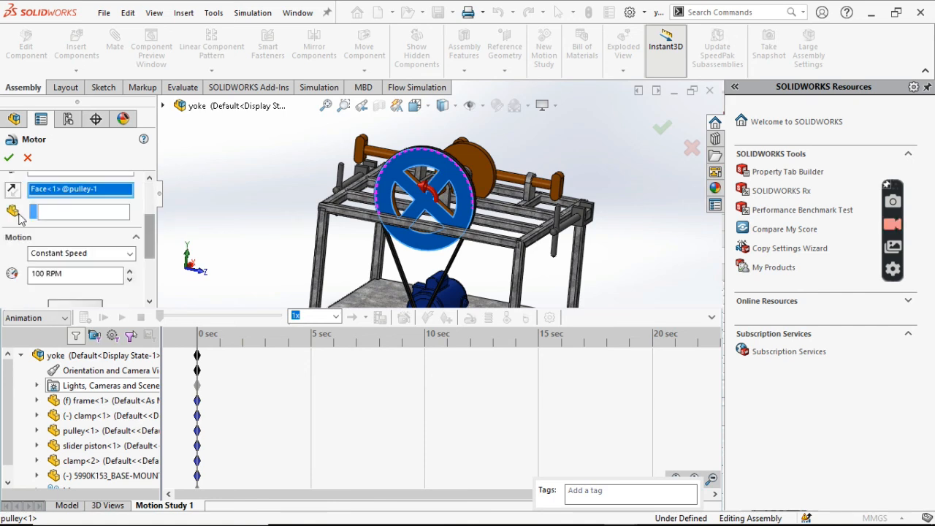
pyautogui.click(77, 213)
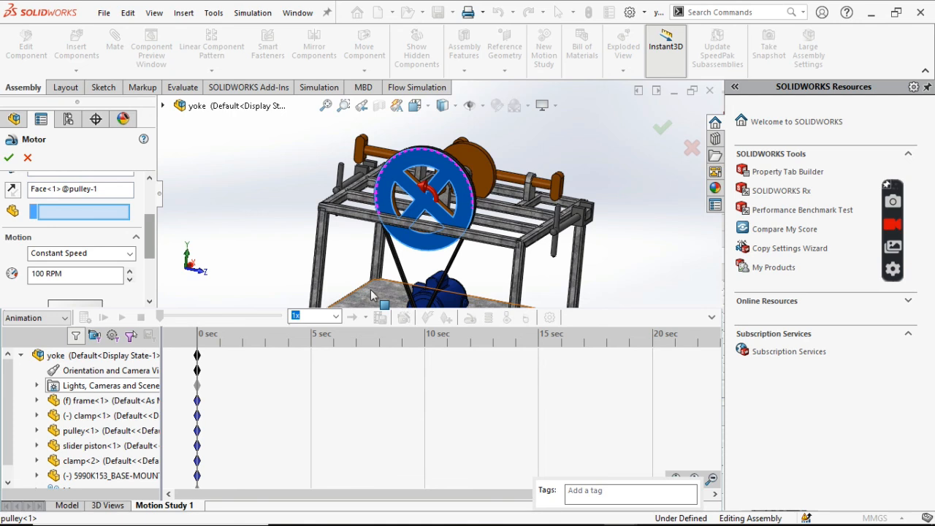
pyautogui.click(372, 294)
pyautogui.press('f')
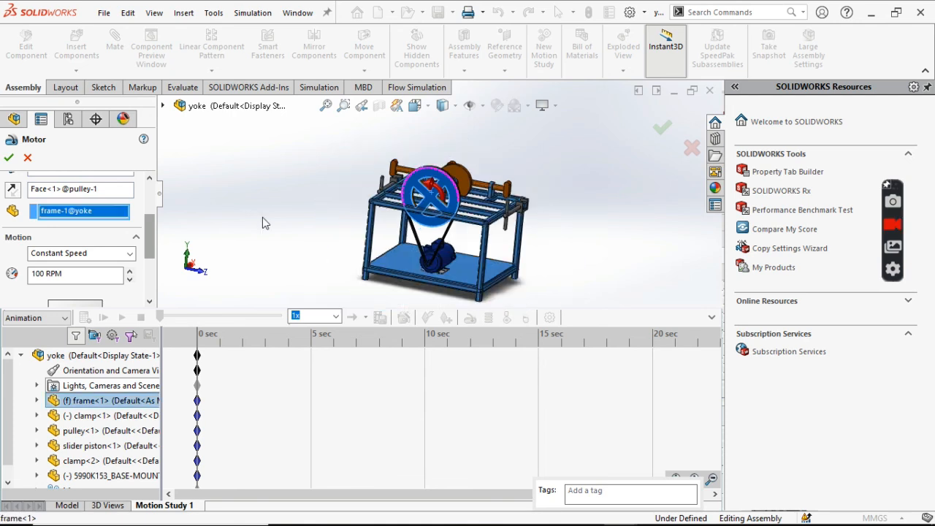
pyautogui.click(29, 276)
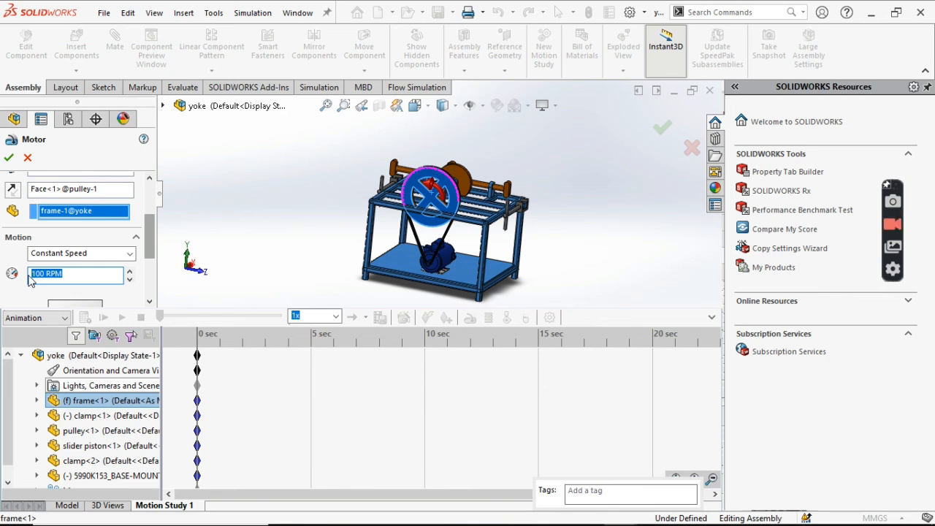
pyautogui.write('20')
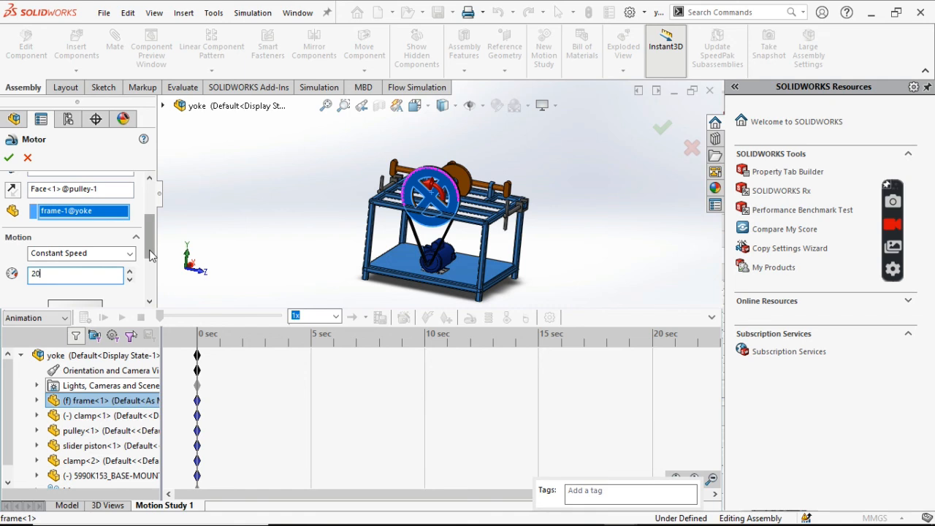
# - Accept the rotary motor definition and extend the motion study's total duration to 15 seconds
pyautogui.moveTo(151, 254); pyautogui.dragTo(138, 200)
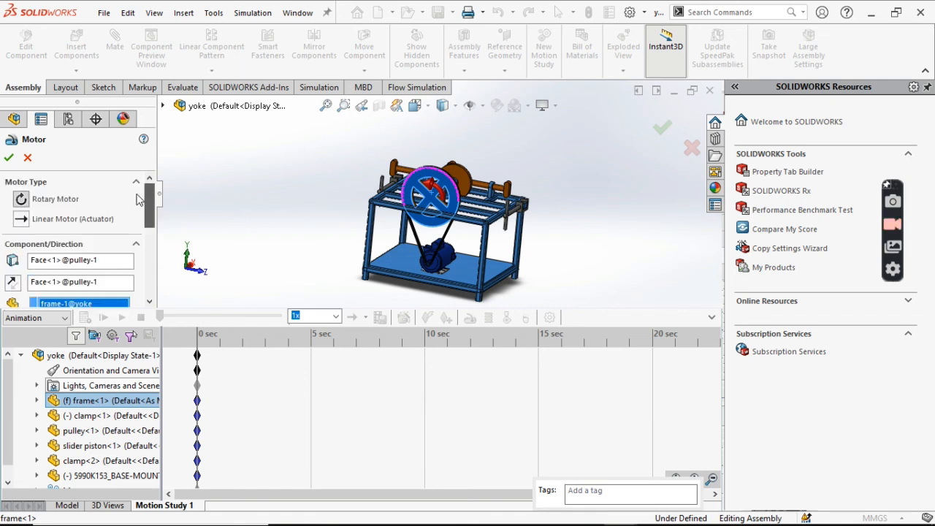
pyautogui.click(9, 157)
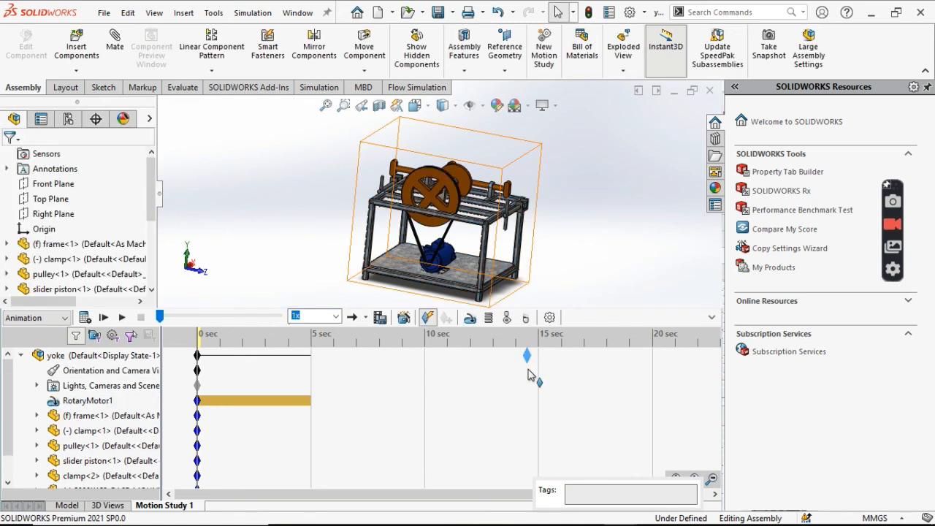
pyautogui.moveTo(531, 374); pyautogui.dragTo(541, 375)
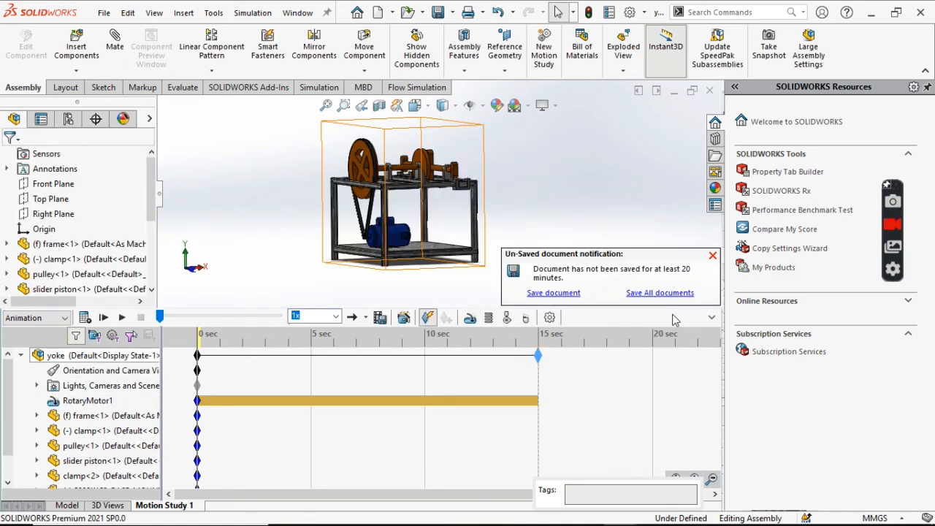
pyautogui.click(712, 257)
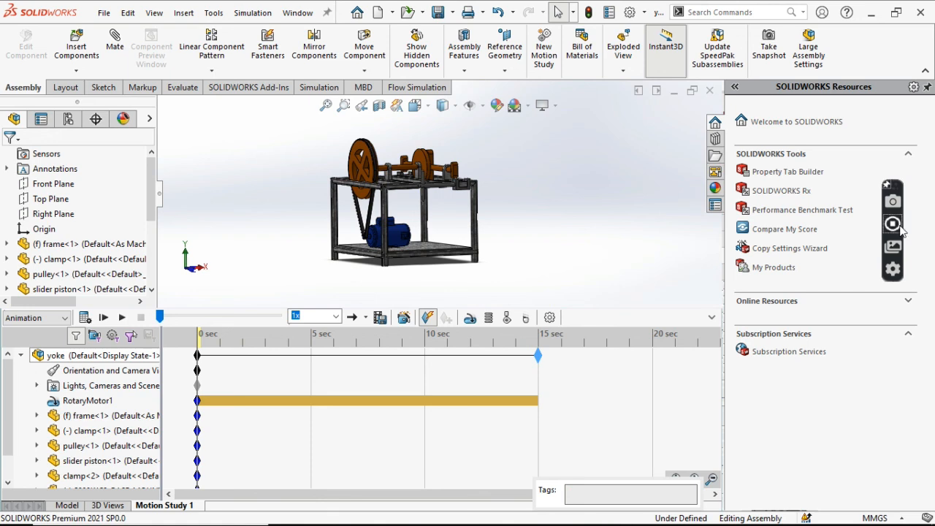
# - Calculate the motion study to simulate the motor-driven yoke mechanism over the full duration
pyautogui.click(892, 224)
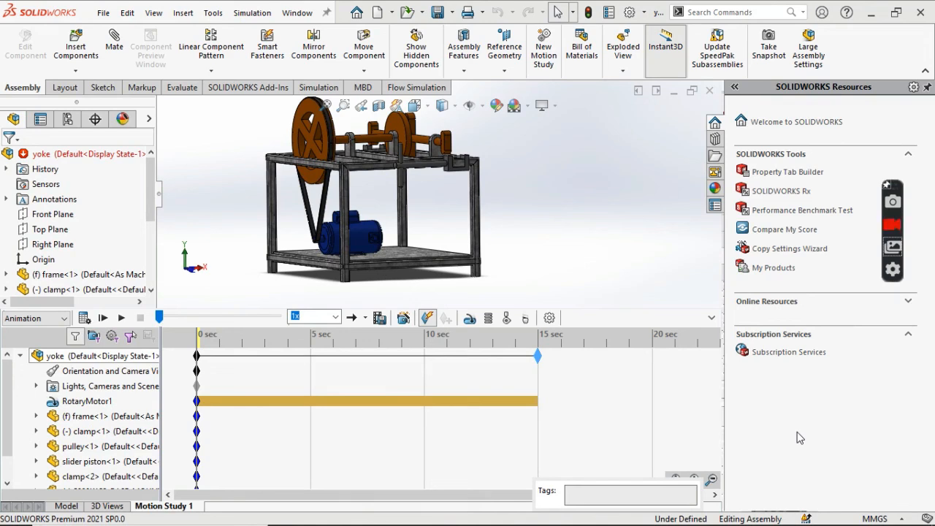
pyautogui.click(84, 324)
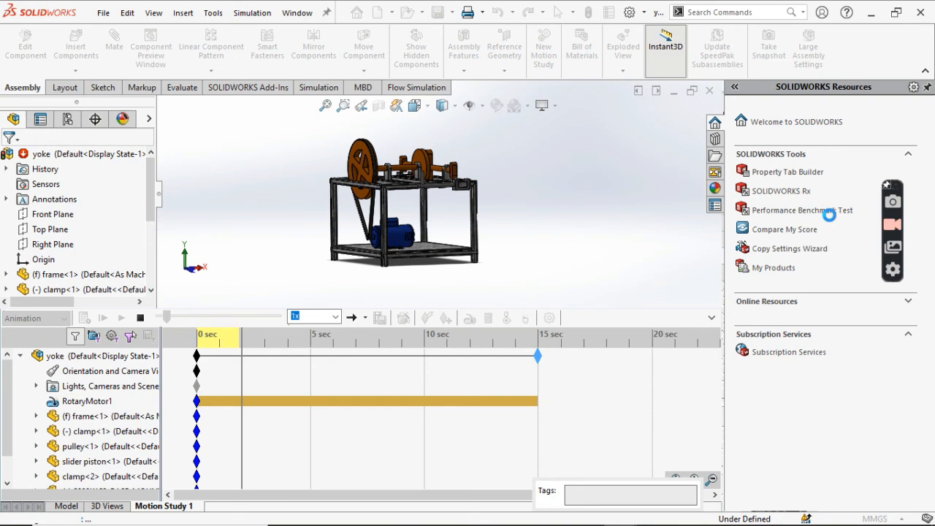
pyautogui.click(890, 229)
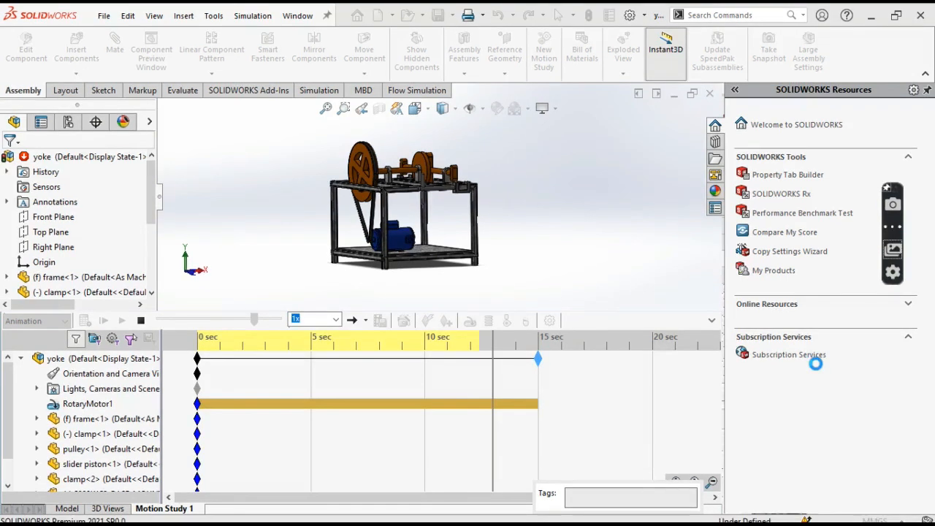